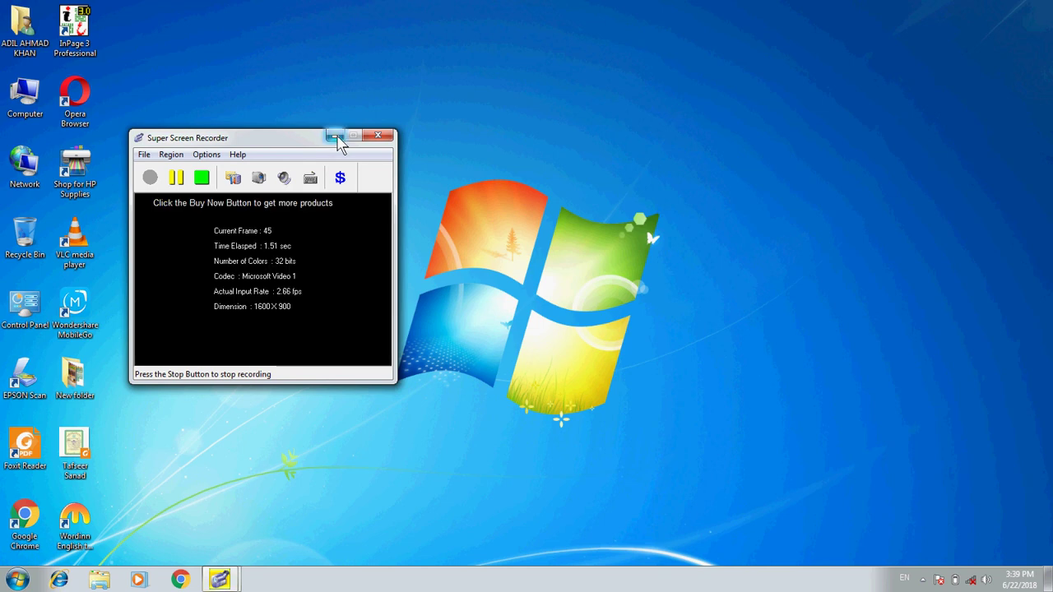
Minimize the screen recorder and refresh the desktop twice.
click(336, 136)
right_click(293, 87)
click(313, 117)
right_click(236, 101)
click(268, 132)
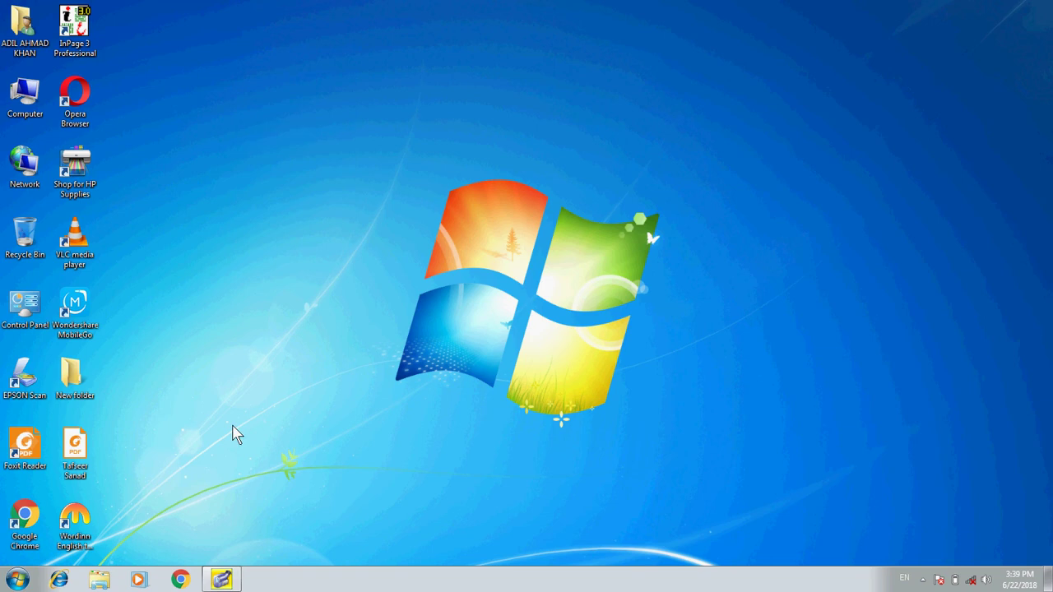
Search the Start menu for 'word', cancel, then reopen the Start menu.
key(super)
text(word)
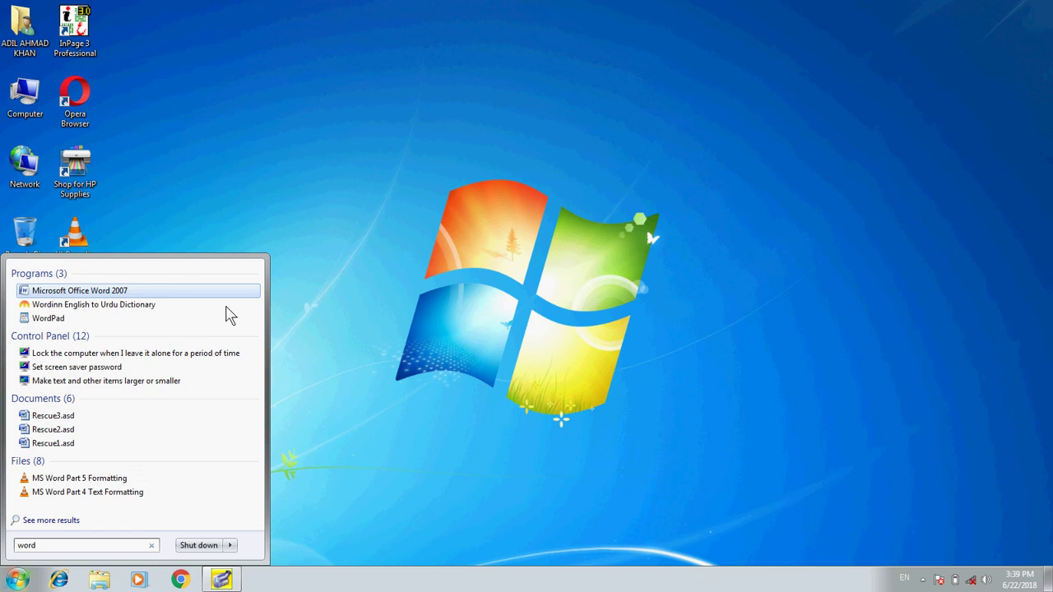
key(BackSpace)
key(BackSpace)
key(BackSpace)
key(BackSpace)
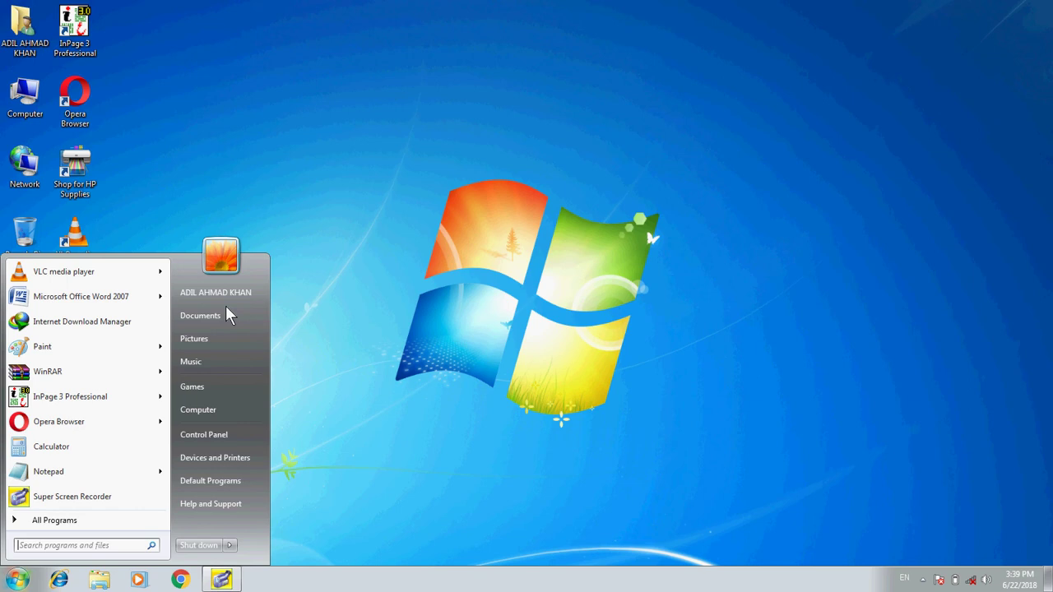
key(Escape)
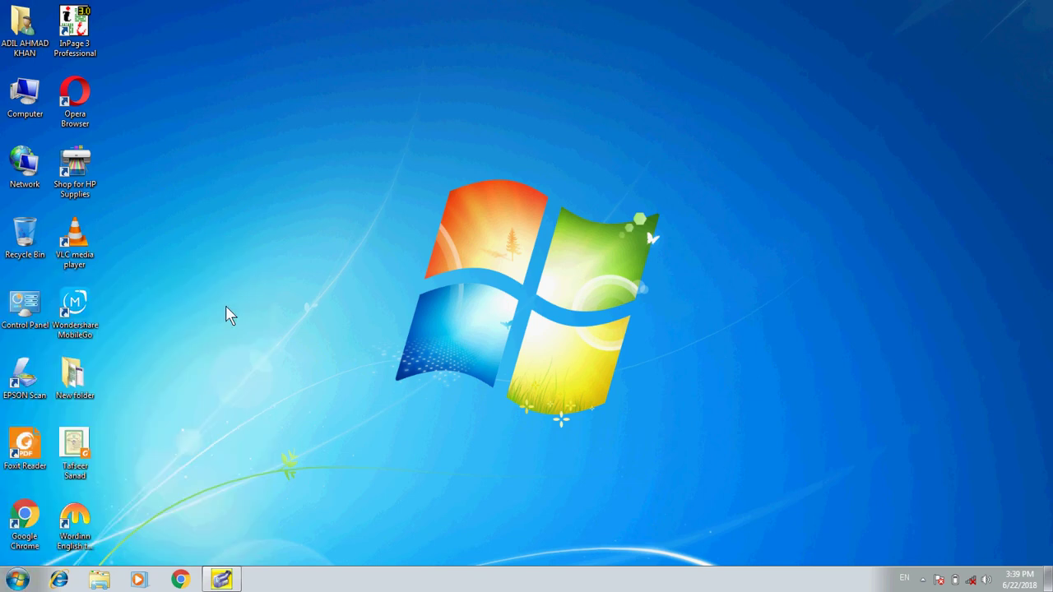
key(super)
Launch On-Screen Keyboard through an 'osk' search and minimize it.
text(osk)
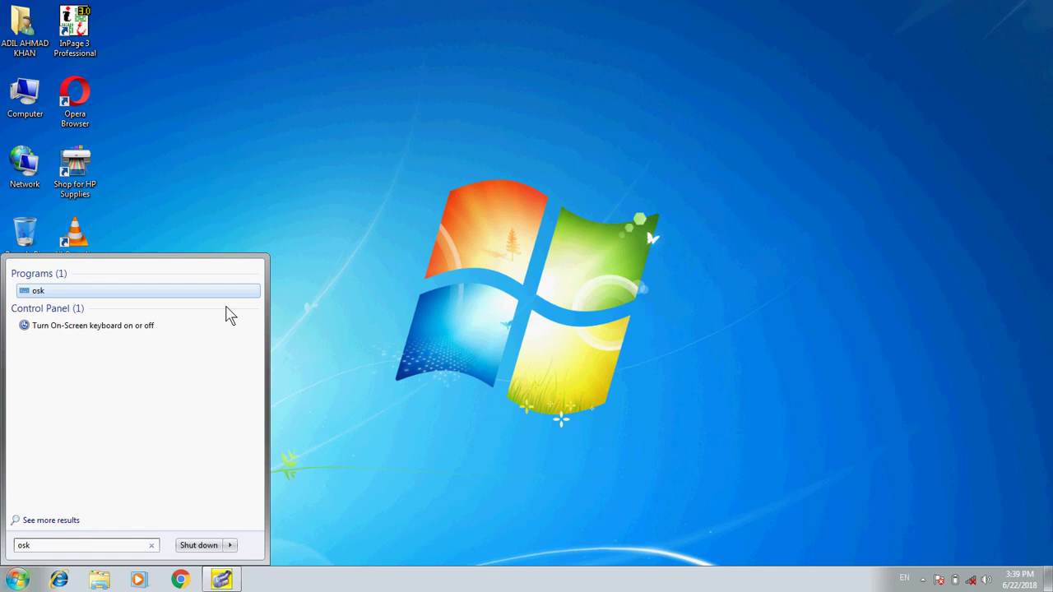
key(Return)
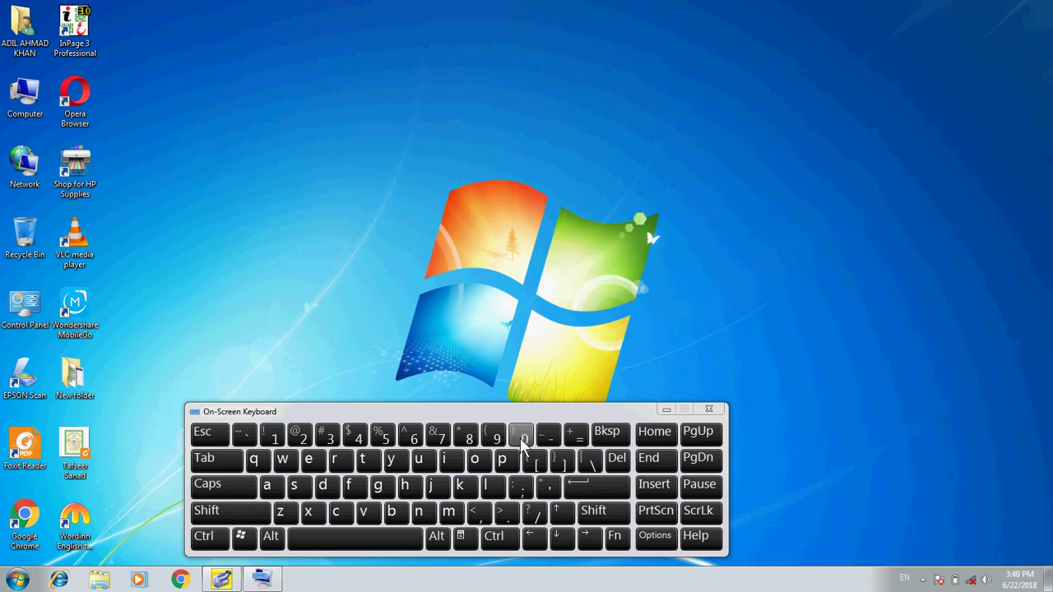
click(667, 410)
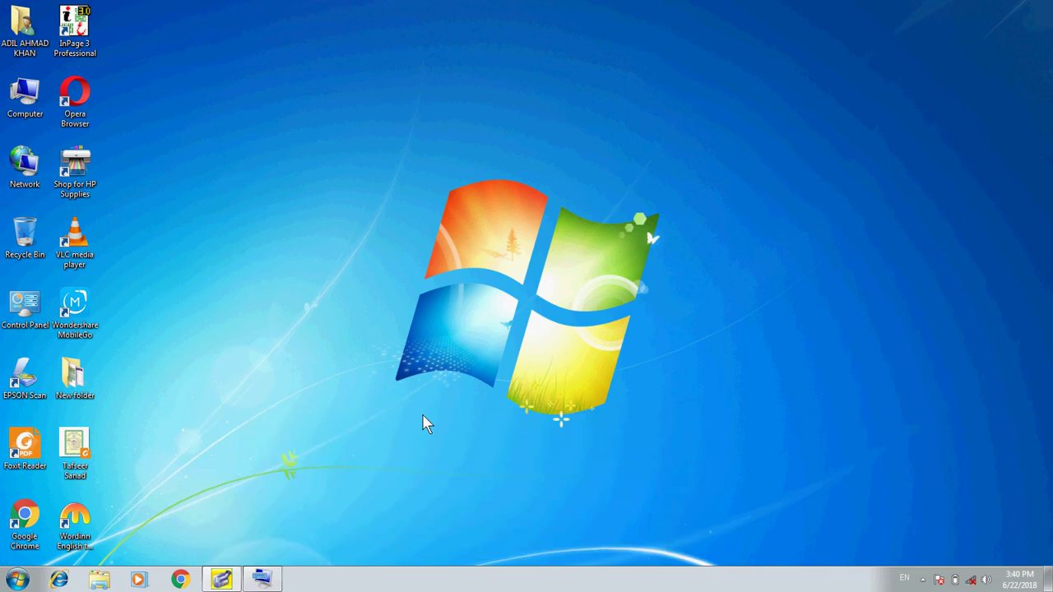
Launch Microsoft Office Word 2007 by searching 'word' in the Start menu.
key(super)
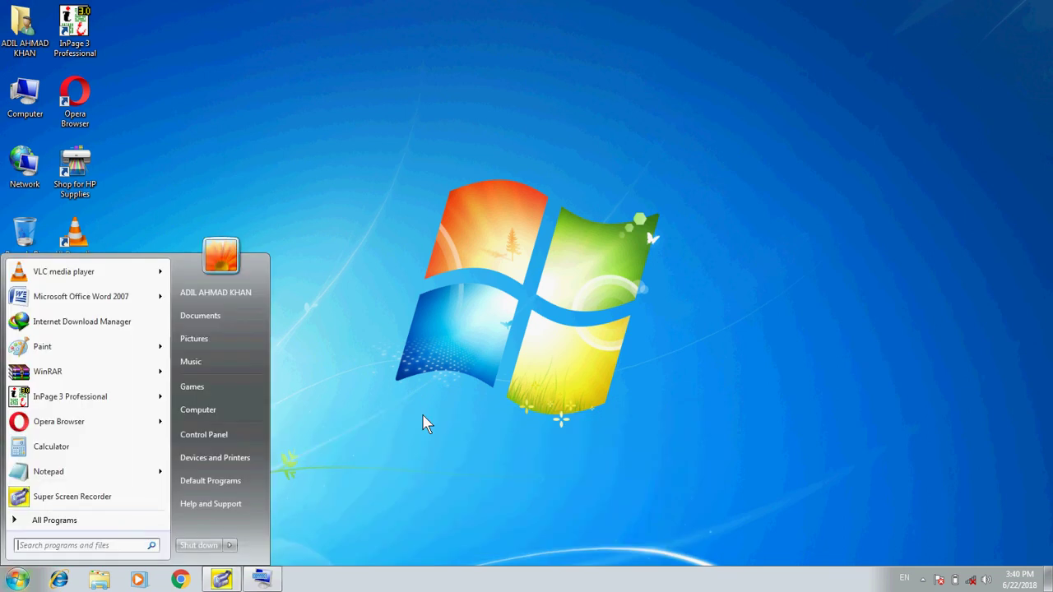
text(word)
key(Return)
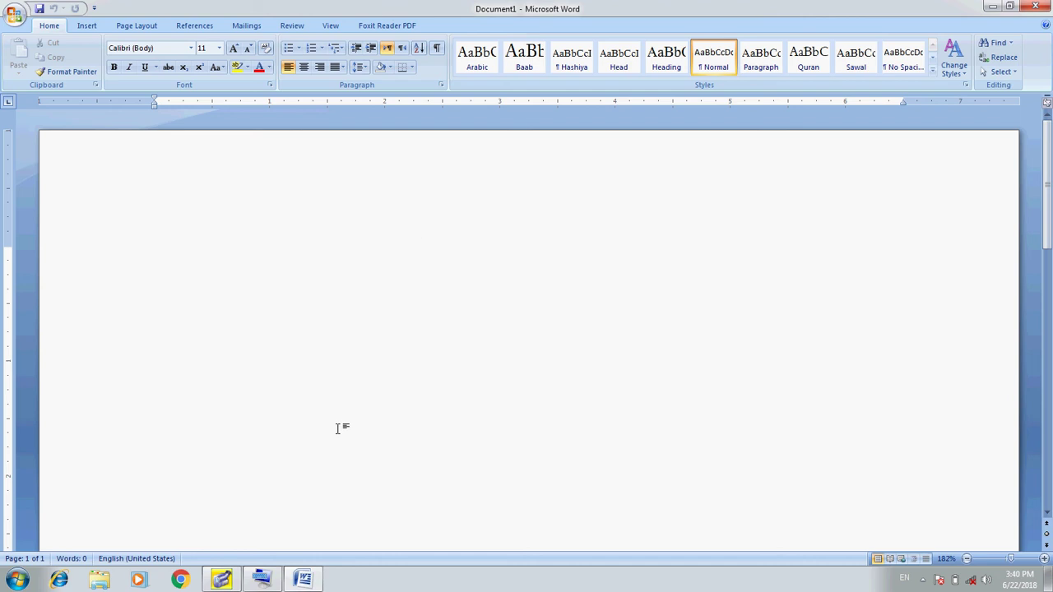
Type 'Heading 1' and select the whole line for styling.
text(Heading 1)
key(Home)
key(ctrl+shift+Right)
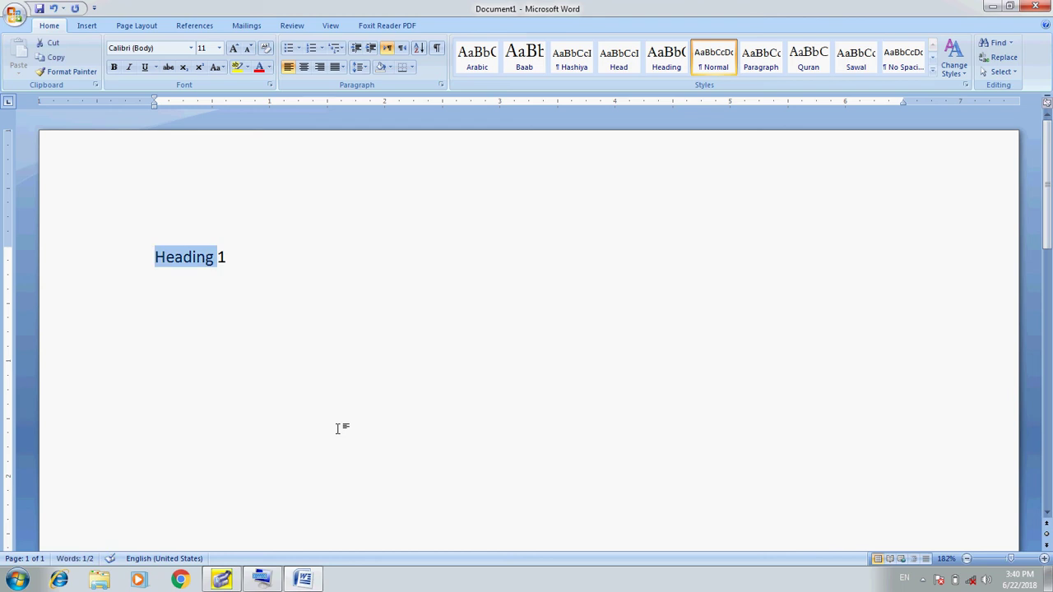
key(Left)
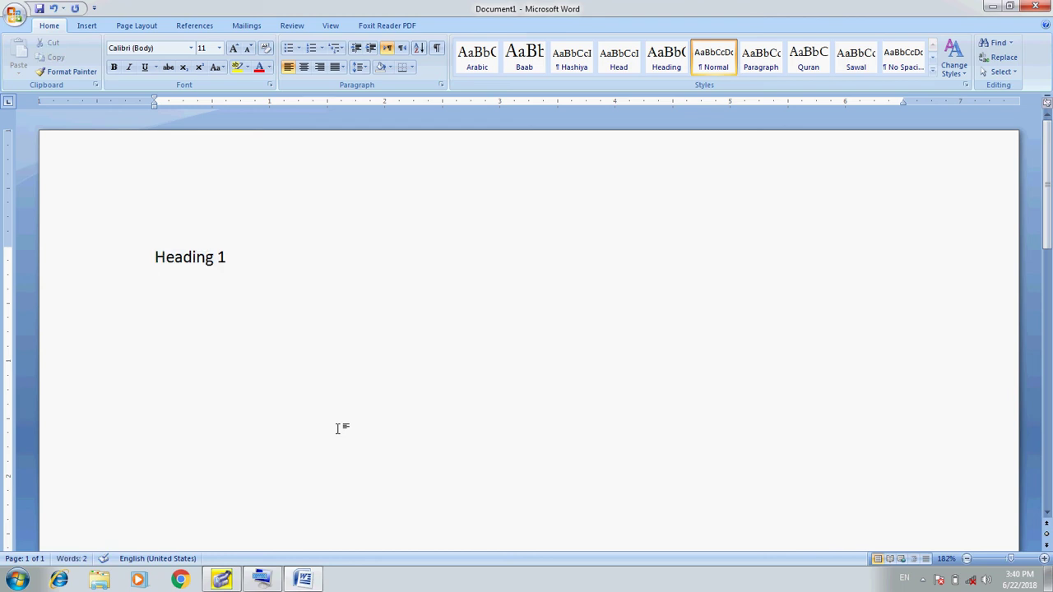
key(shift+End)
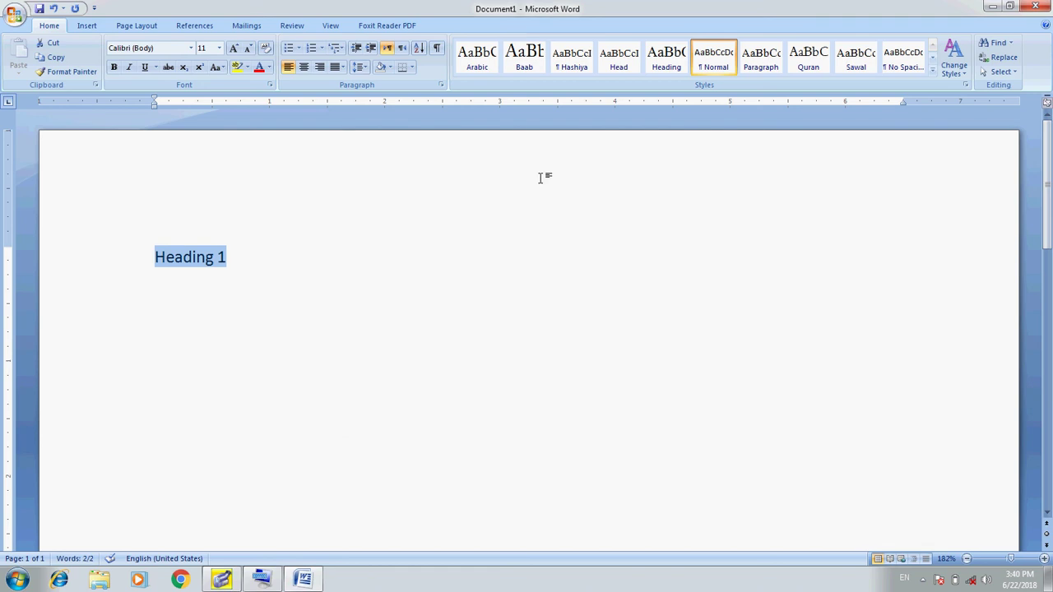
click(935, 74)
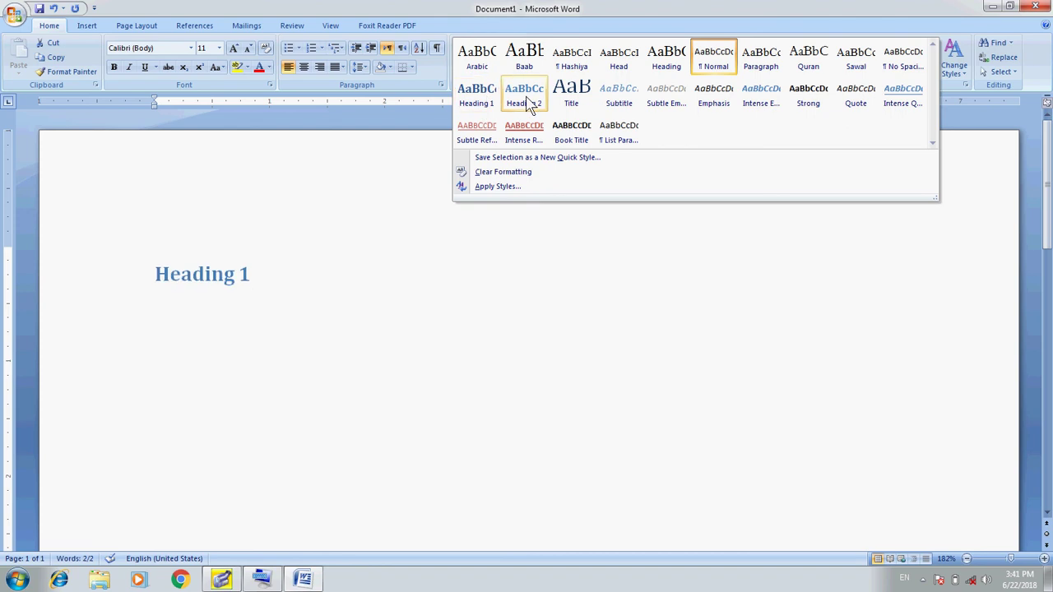
Apply the Heading 1 style to the line and start an empty paragraph below it.
click(471, 105)
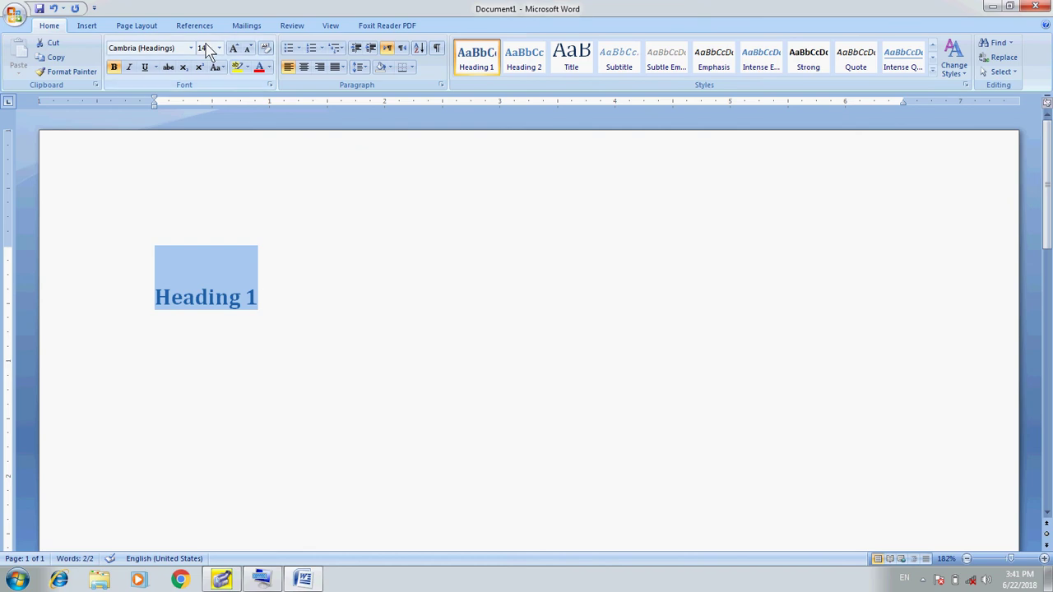
click(218, 51)
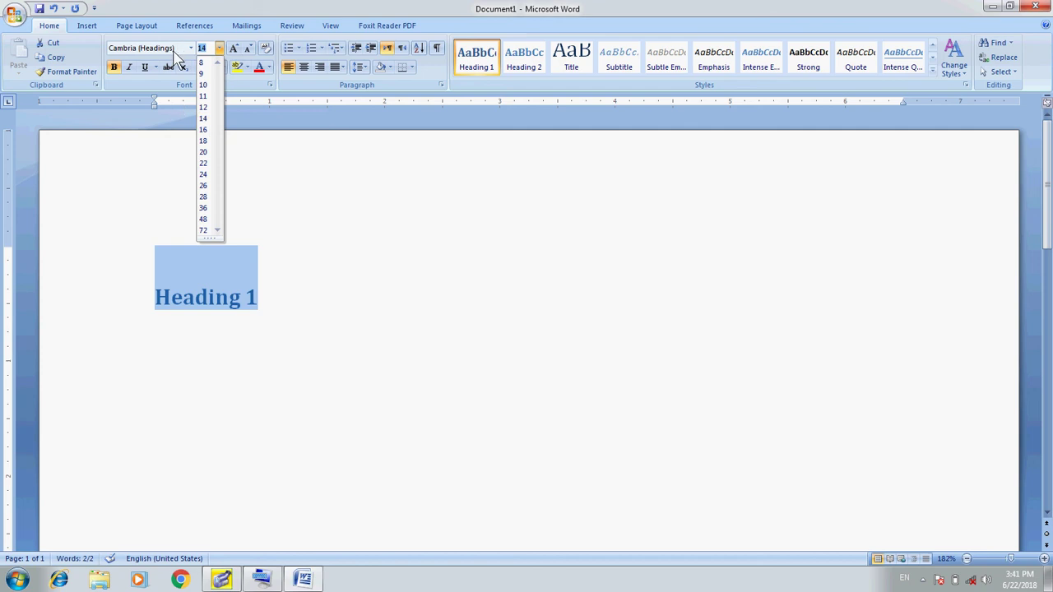
click(255, 6)
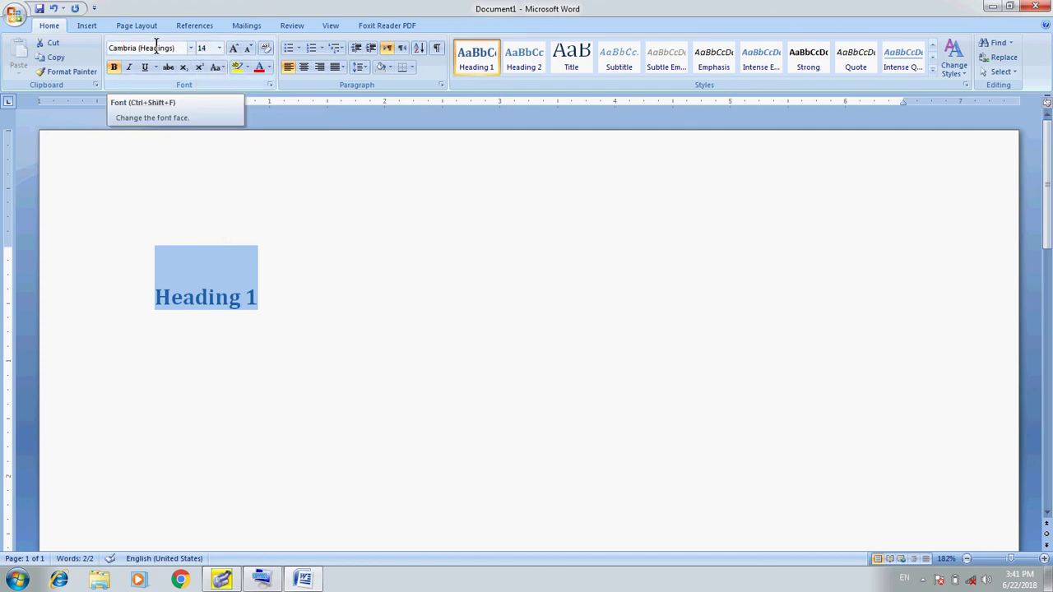
click(277, 335)
key(Return)
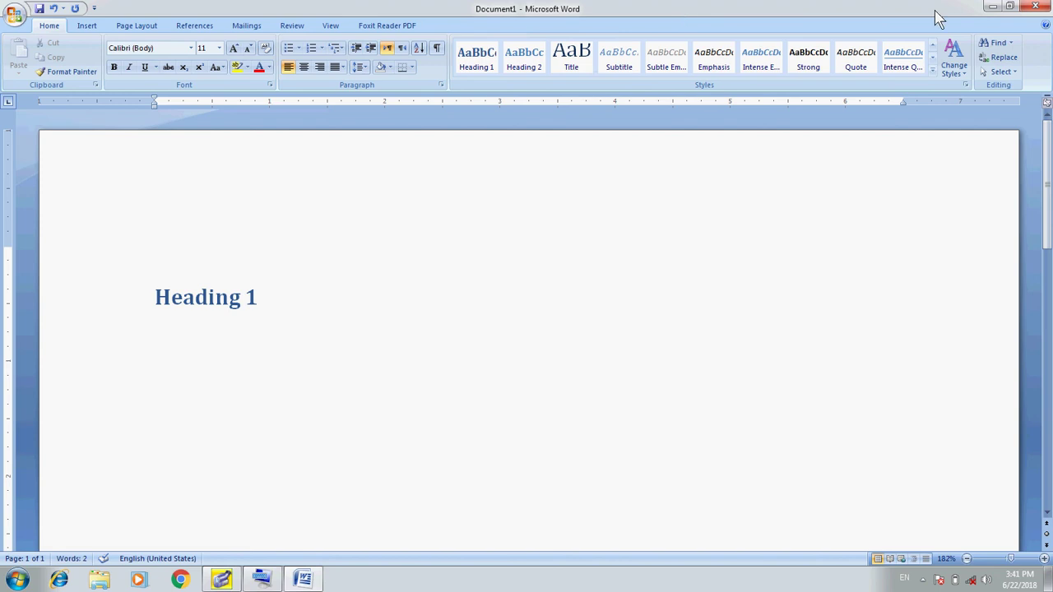
click(933, 72)
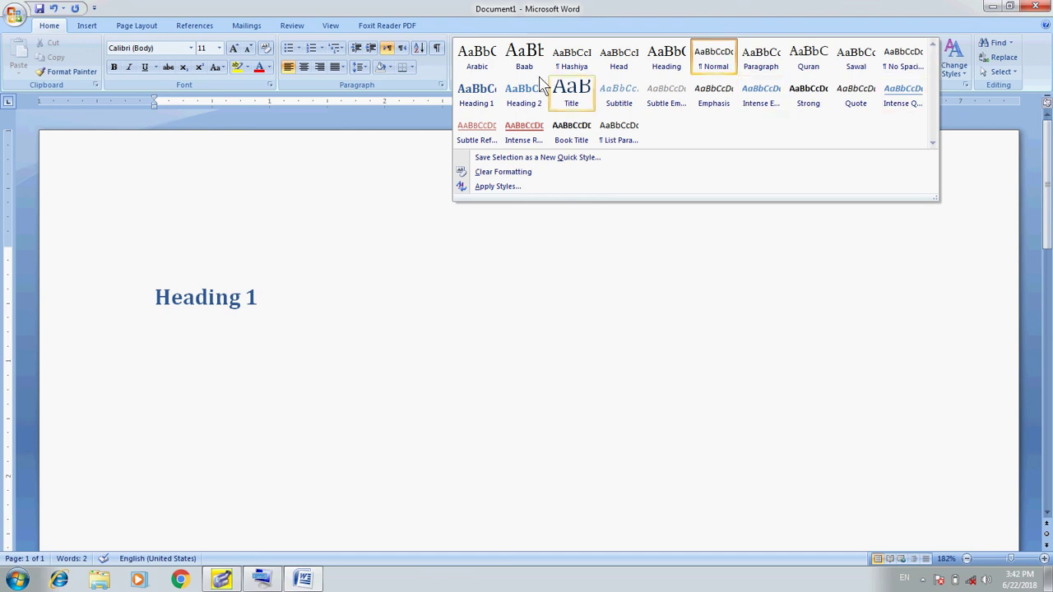
Type 'This is my heading one.' and paste copies of it to build the paragraph.
click(713, 70)
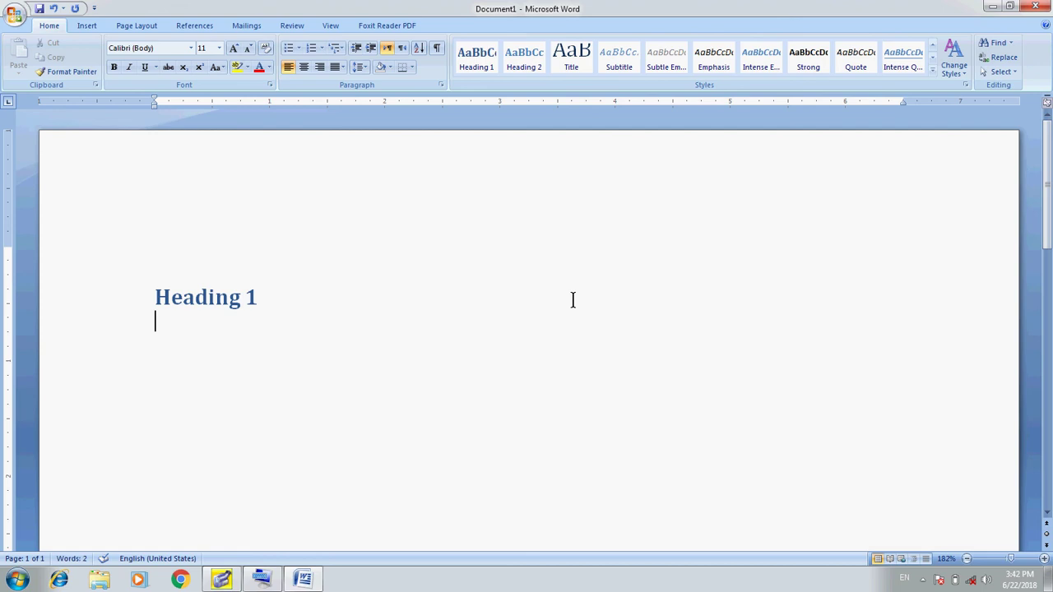
text(This is my heading one.)
key(shift+Home)
key(Home)
key(shift+End)
key(ctrl+c)
key(Right)
key(ctrl+v)
key(ctrl+v)
key(ctrl+v)
key(ctrl+v)
key(ctrl+v)
key(ctrl+v)
key(ctrl+v)
key(ctrl+v)
key(ctrl+v)
key(ctrl+v)
key(ctrl+v)
key(ctrl+v)
key(ctrl+v)
key(ctrl+v)
key(ctrl+v)
key(ctrl+v)
key(ctrl+v)
key(ctrl+v)
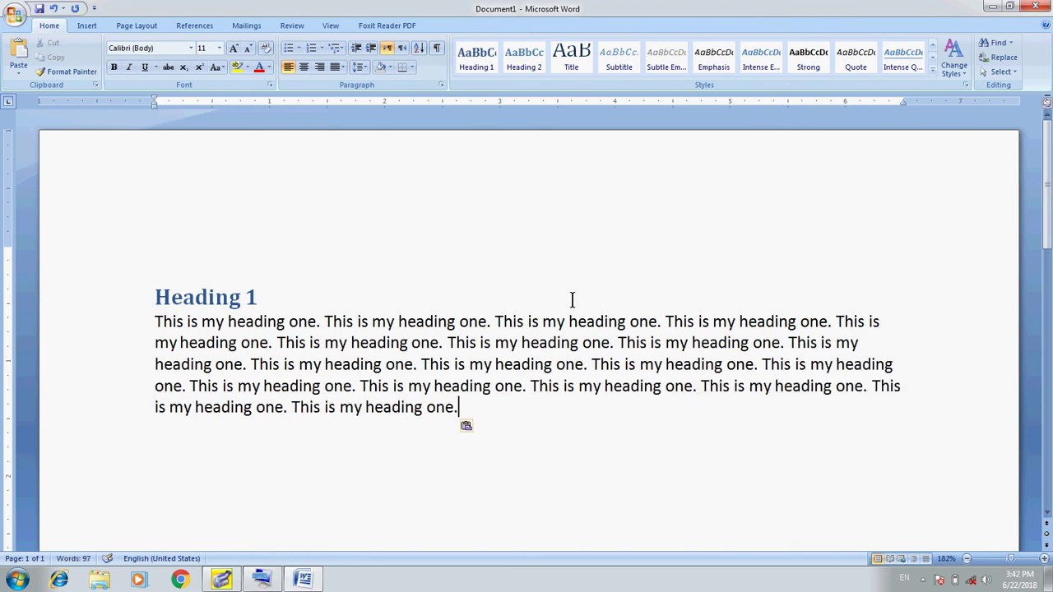
Indent the paragraph's first line by 0.5" and select the whole paragraph.
key(ctrl+Up)
key(ctrl+End)
key(ctrl+Up)
key(Tab)
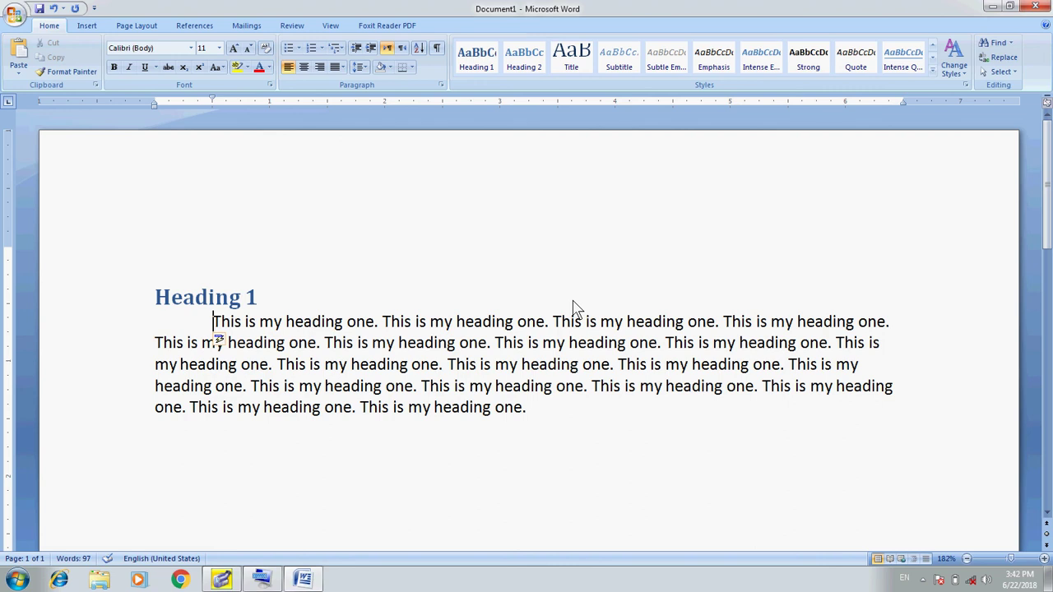
key(ctrl+shift+Down)
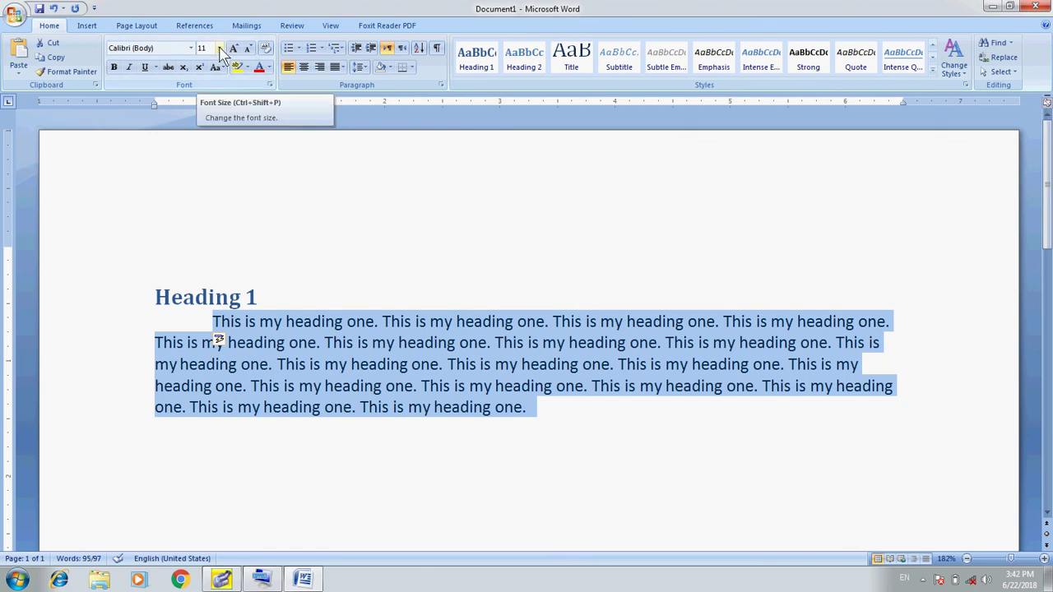
Set the body paragraph to 12-point, keeping the Calibri font.
click(221, 51)
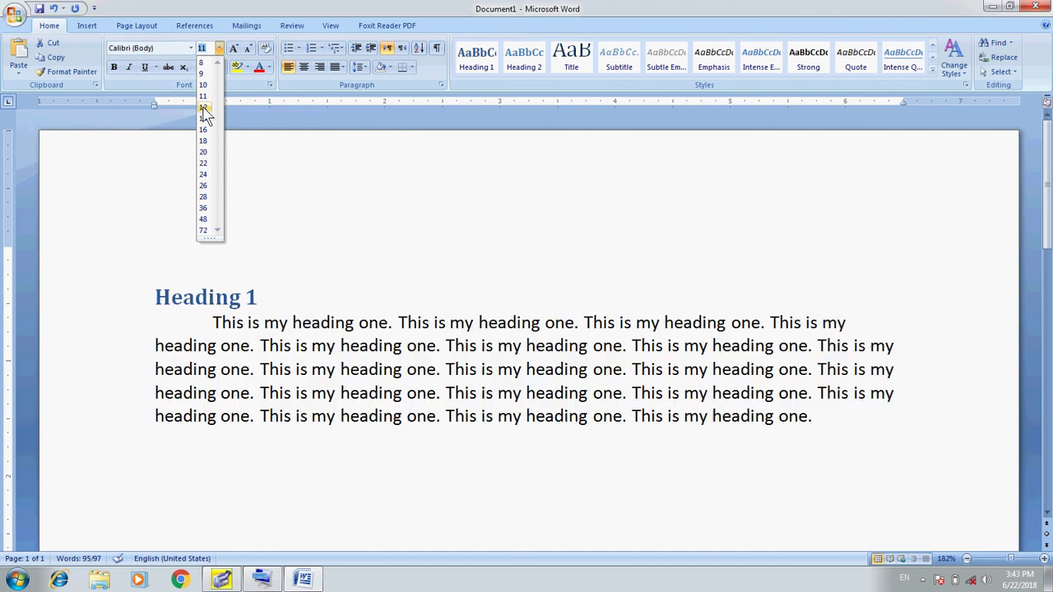
click(204, 109)
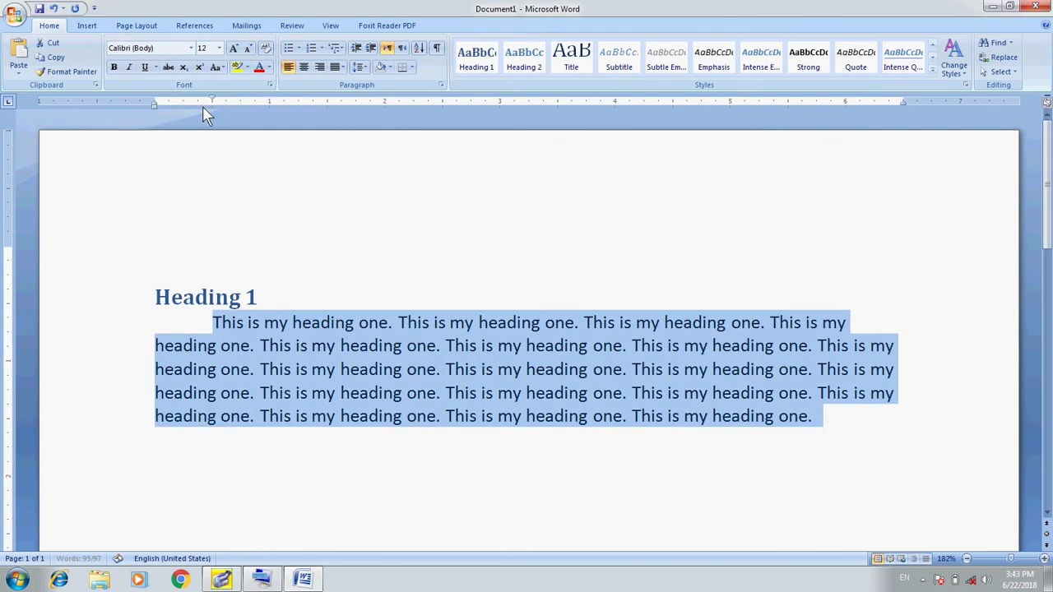
click(192, 50)
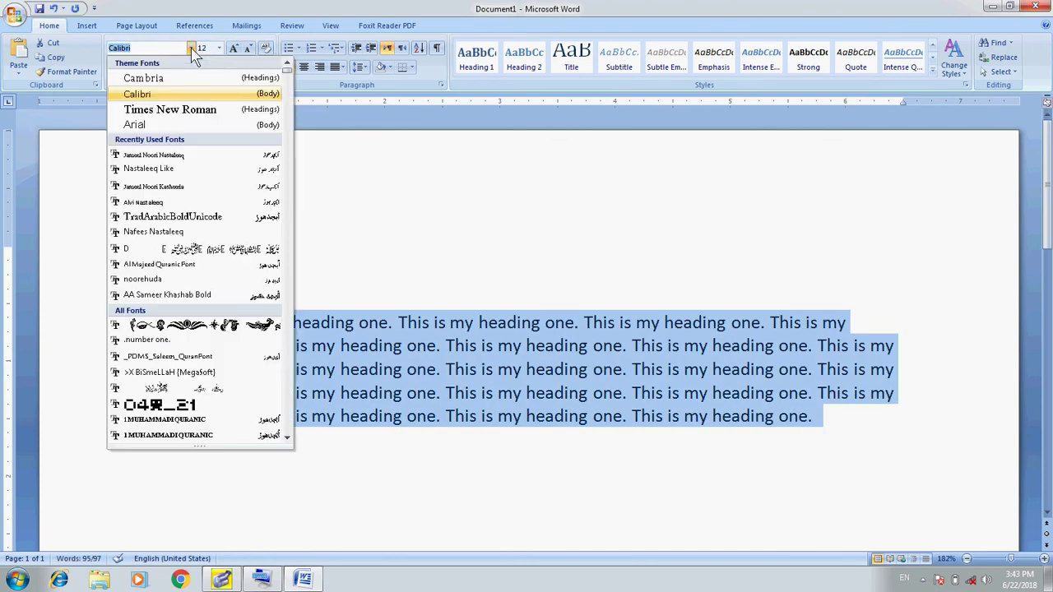
click(362, 8)
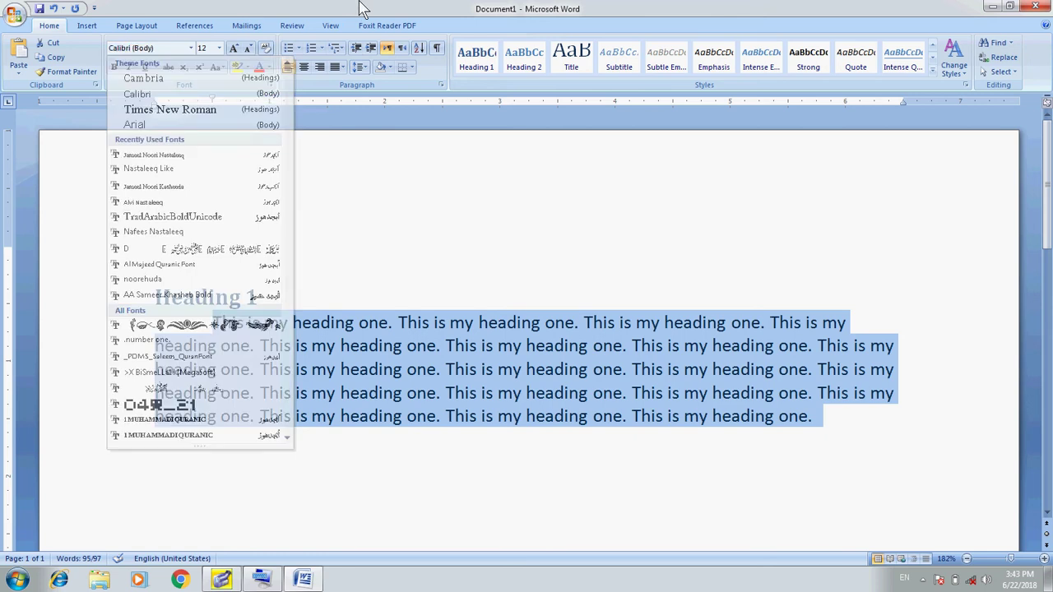
click(192, 50)
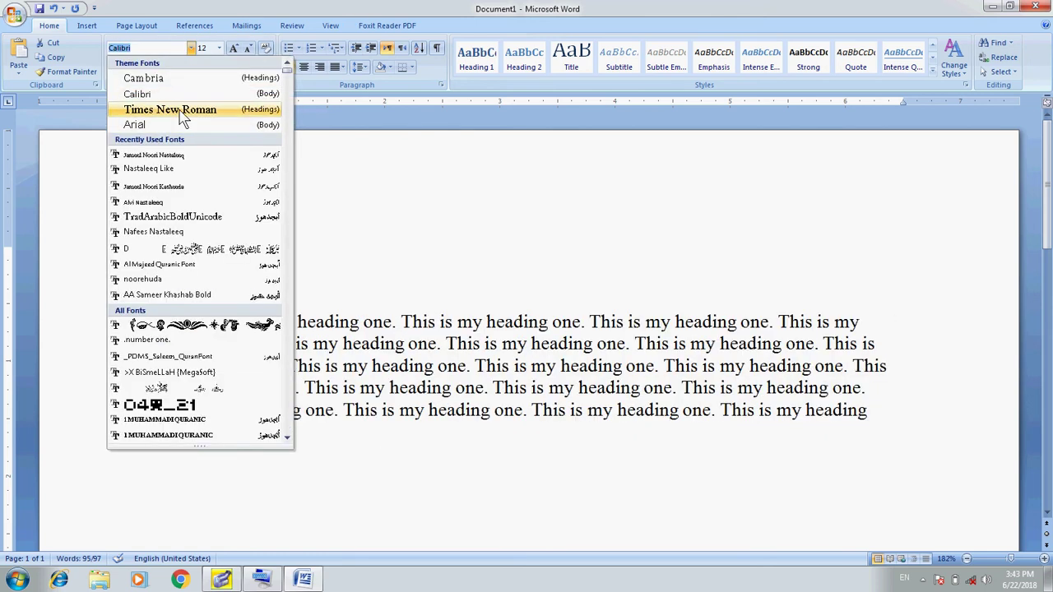
click(400, 8)
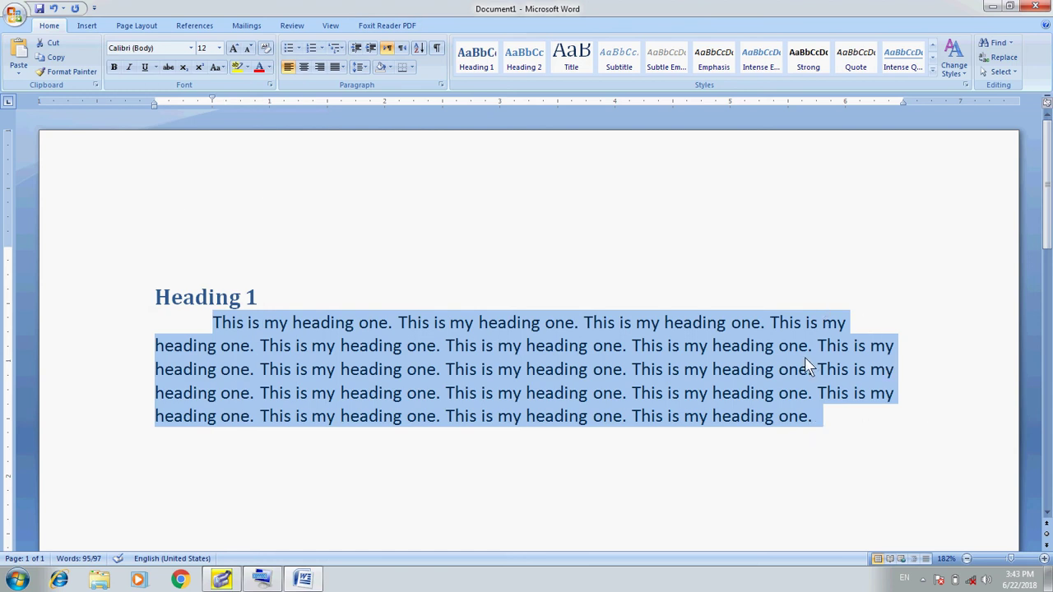
Justify the body paragraph to both margins.
click(362, 67)
click(341, 67)
click(362, 83)
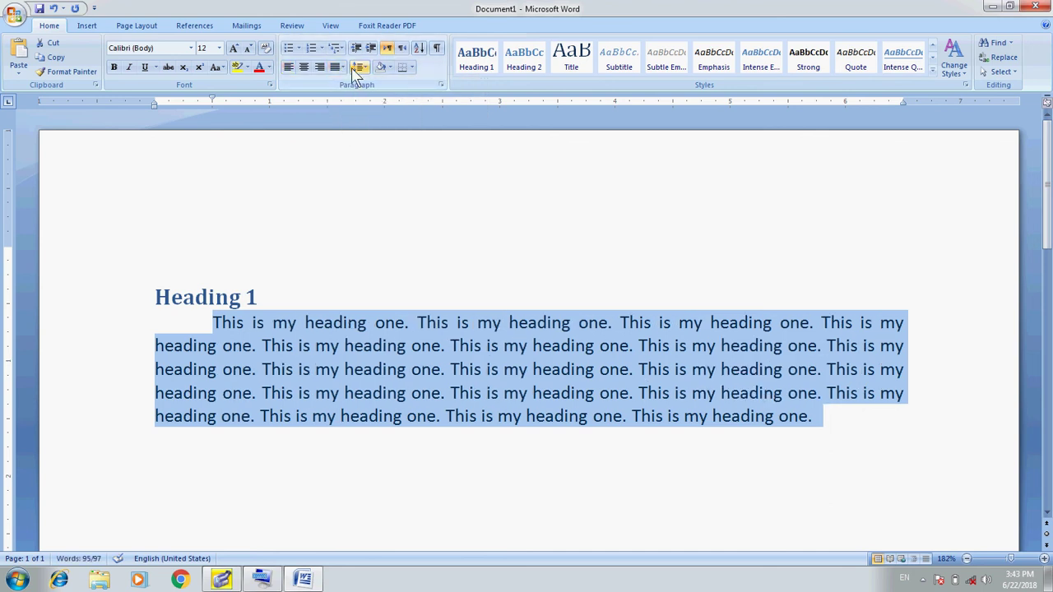
Add space before the body paragraph, then reselect the whole paragraph.
click(364, 70)
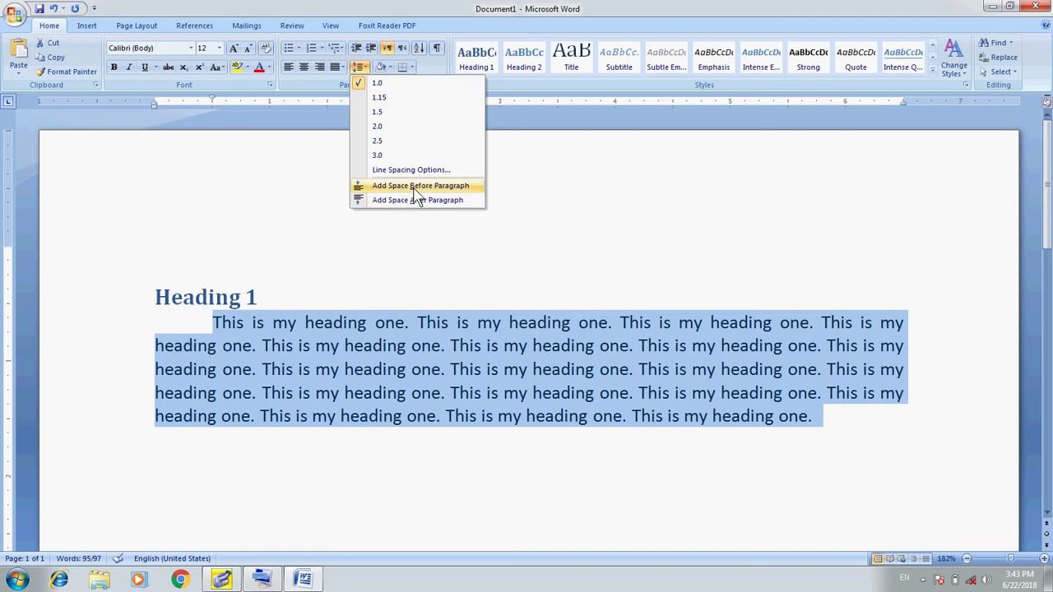
click(416, 186)
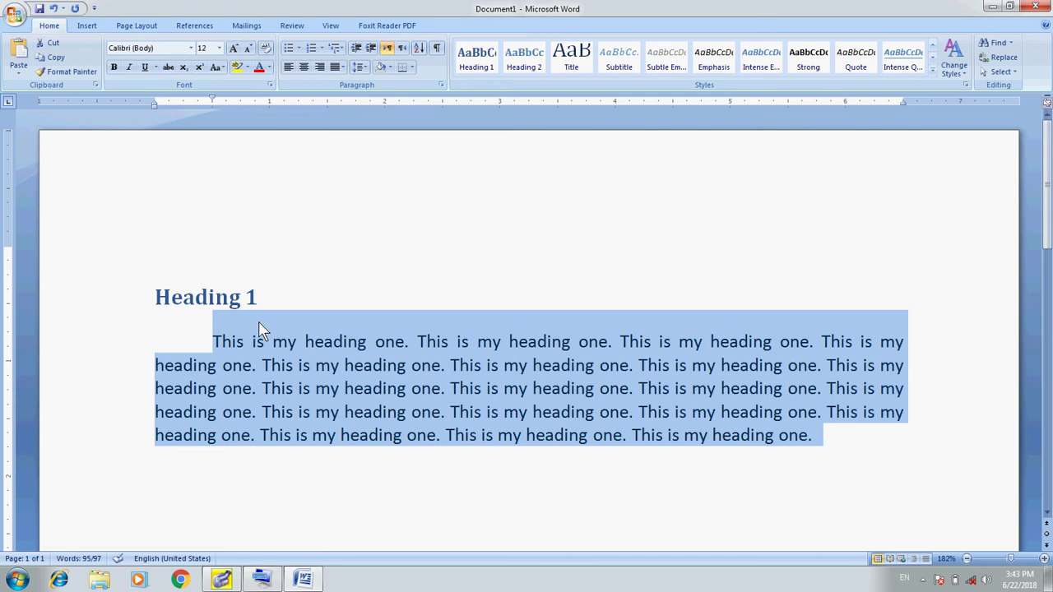
key(Right)
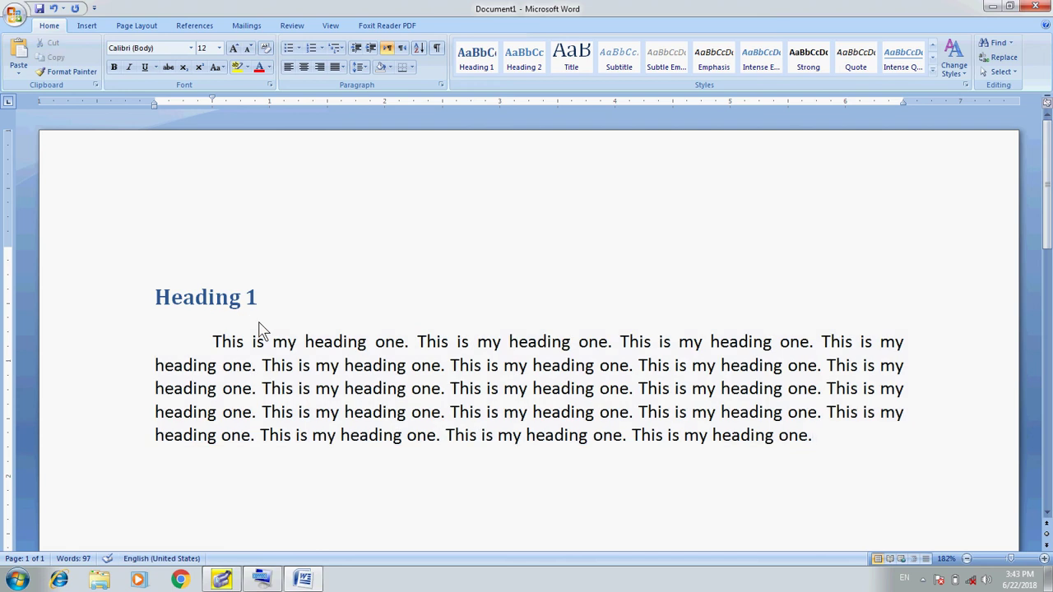
triple_click(258, 329)
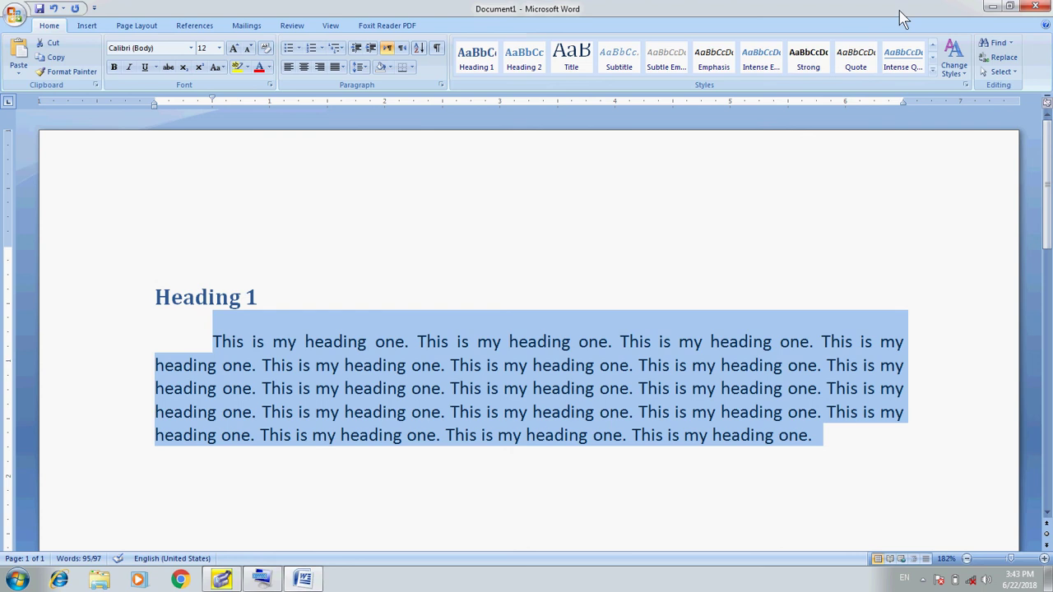
Save the paragraph's formatting as a new quick style named 'Paragraph 1'.
click(933, 72)
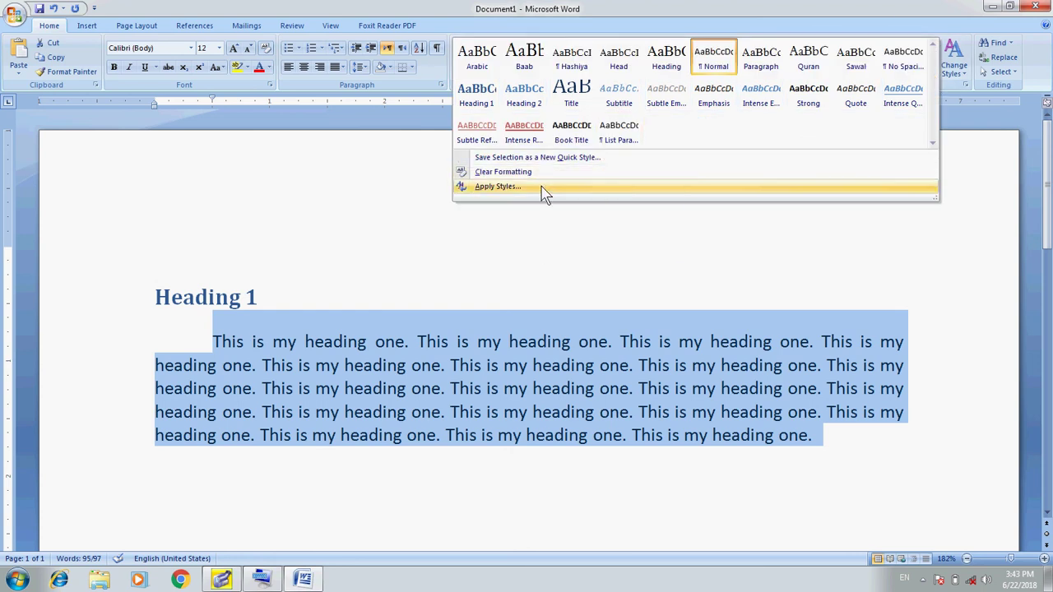
click(616, 164)
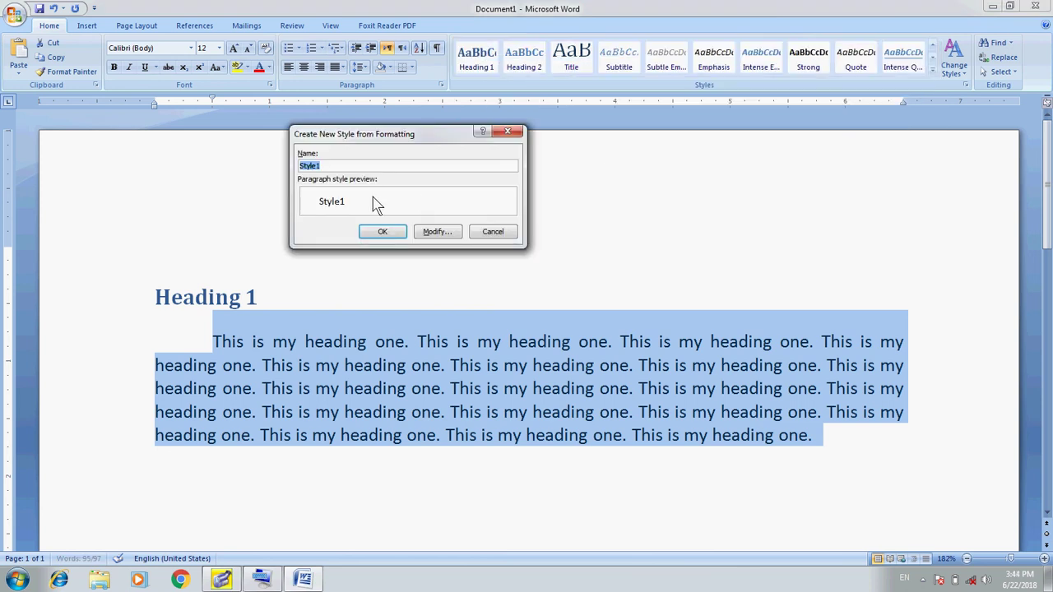
text(Paragraph 1)
click(401, 236)
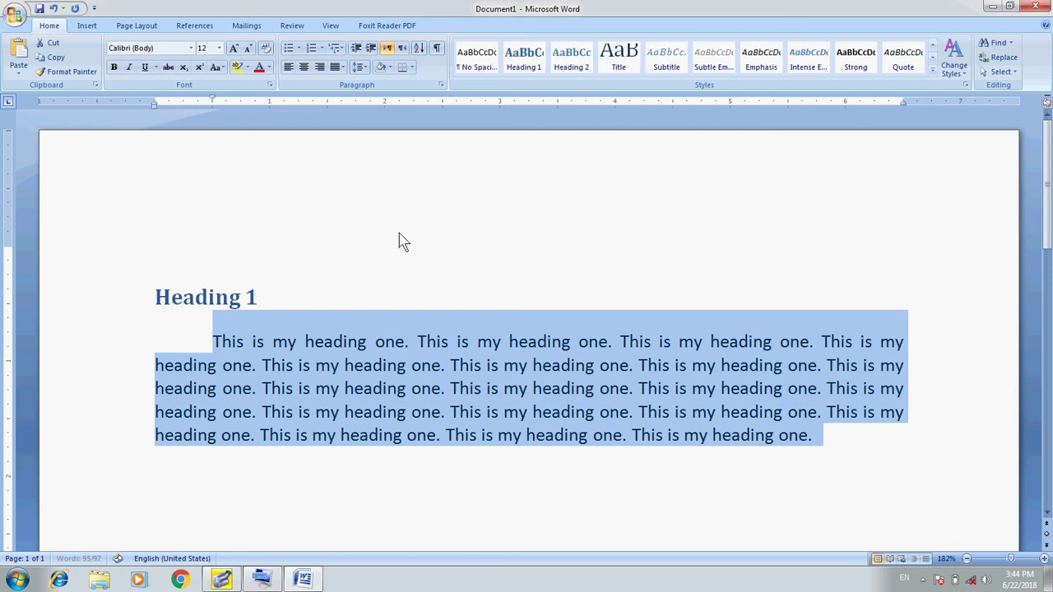
Open Modify Style for Paragraph 1 and reach its keyboard shortcut settings.
click(933, 71)
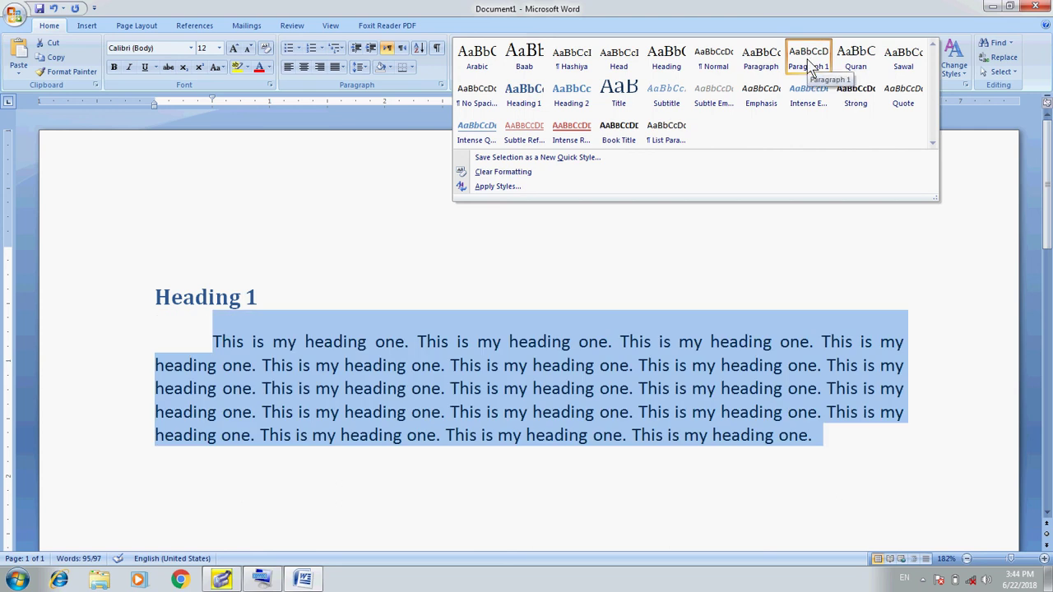
right_click(811, 70)
click(839, 80)
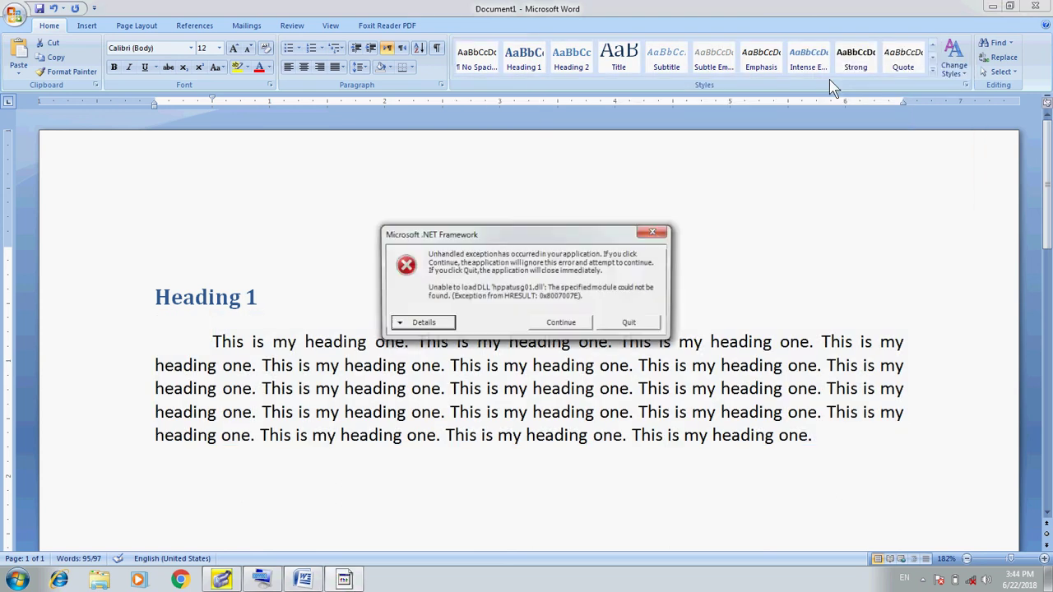
click(562, 324)
triple_click(621, 399)
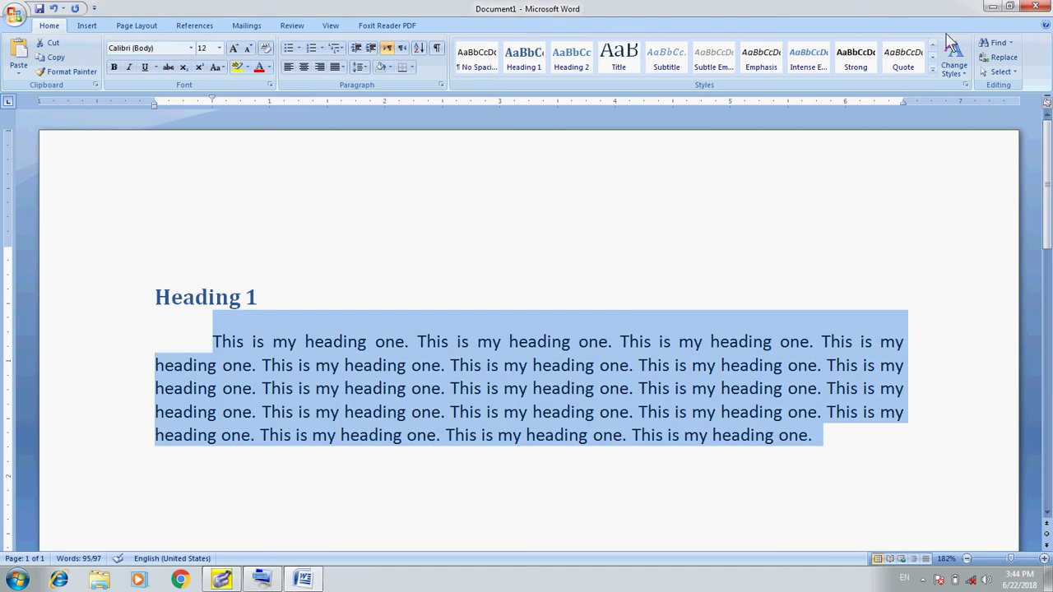
click(933, 73)
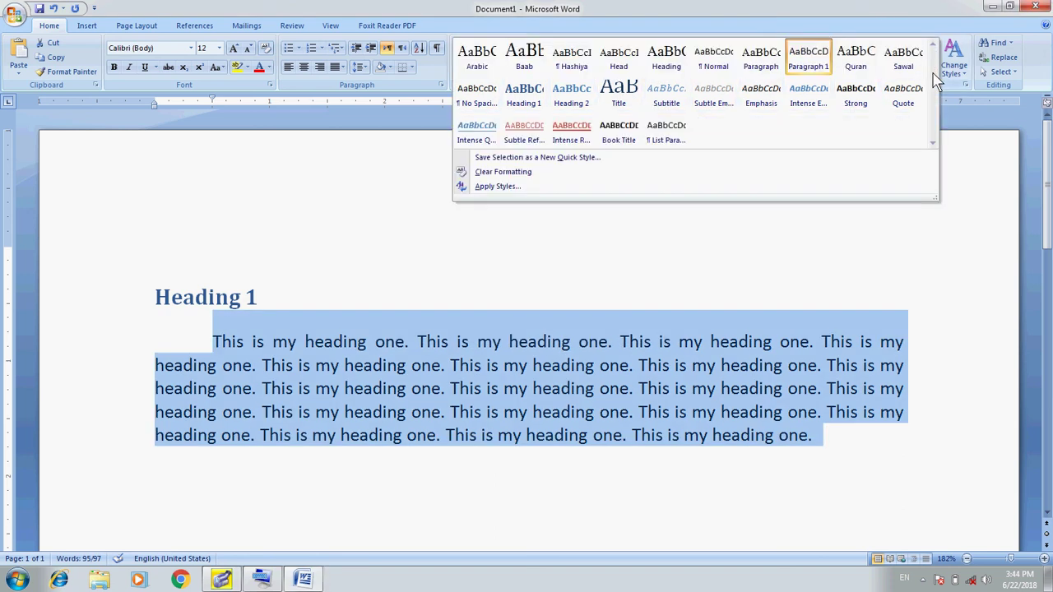
right_click(806, 65)
click(814, 79)
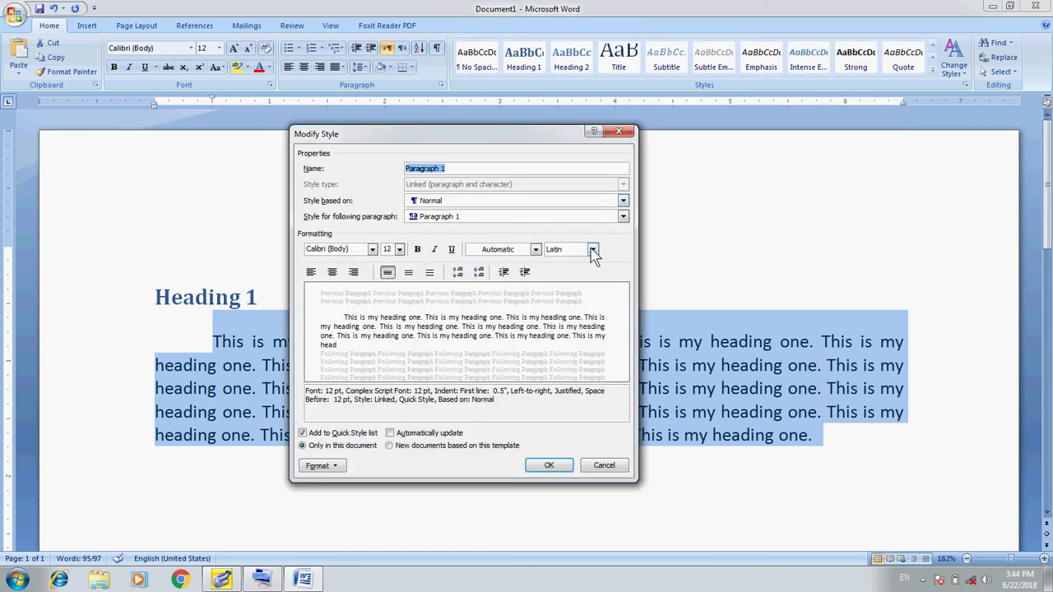
click(341, 470)
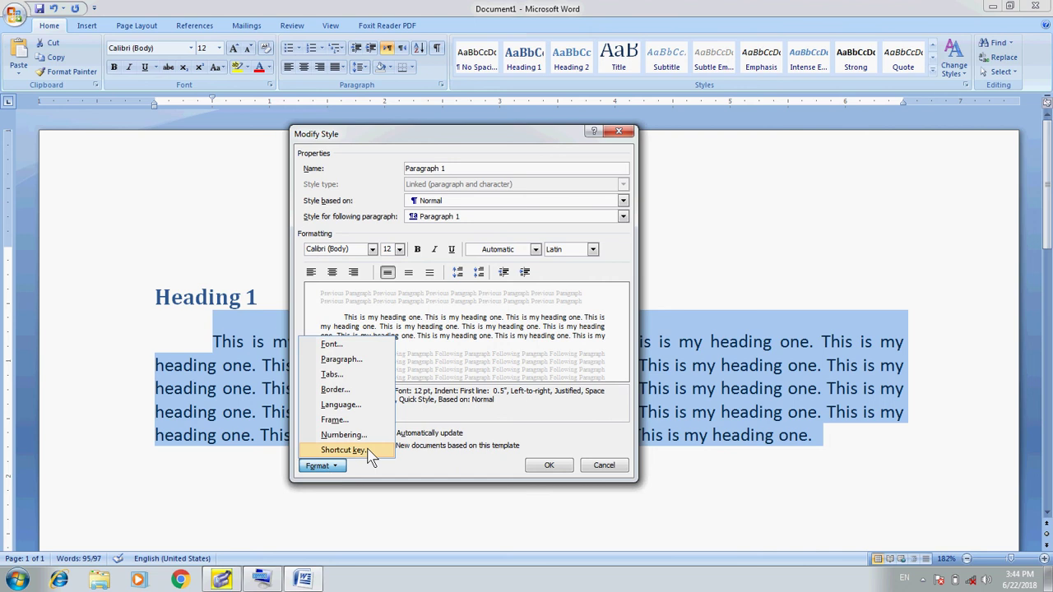
click(367, 456)
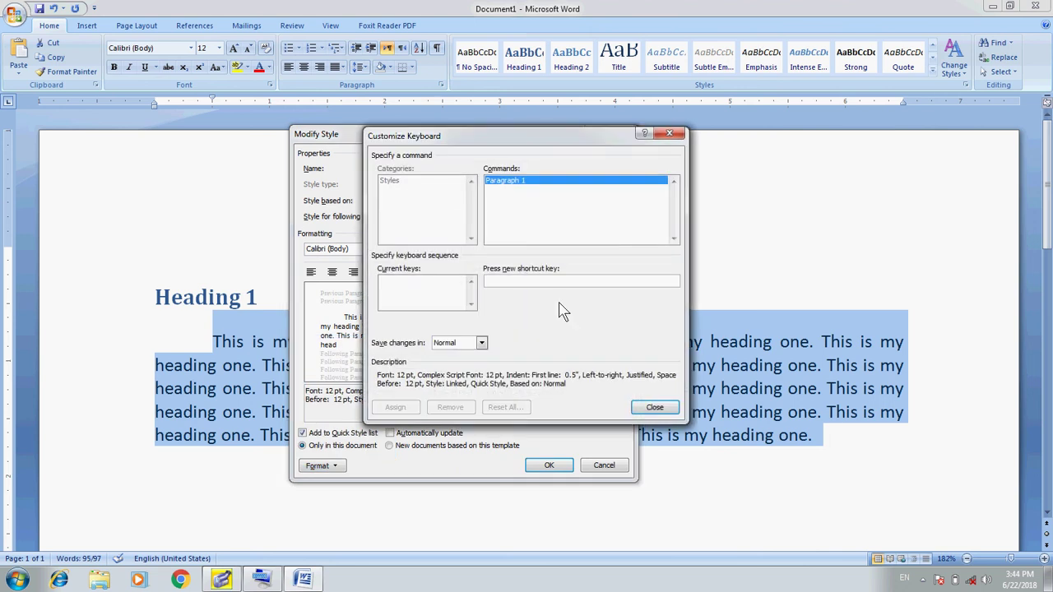
Assign Ctrl+Alt+K to the Paragraph 1 style and close both style dialogs.
key(ctrl+alt+p)
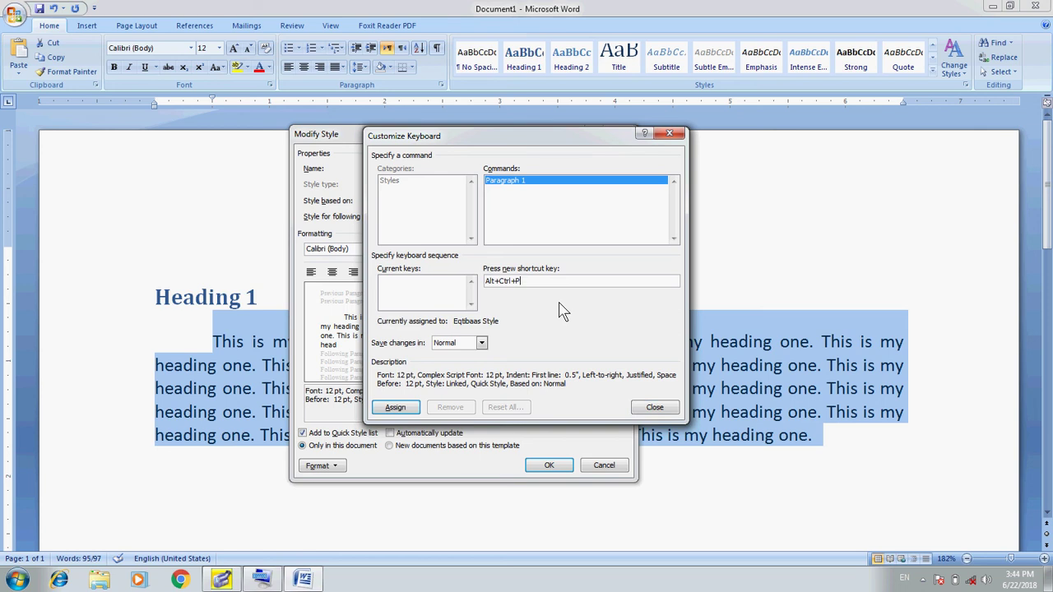
key(BackSpace)
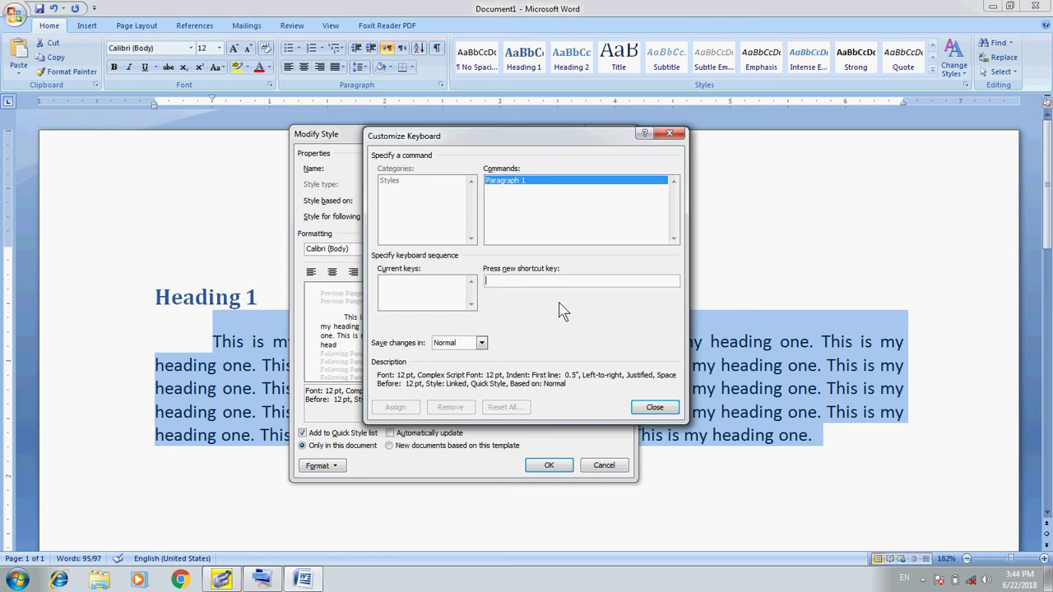
key(ctrl+alt+k)
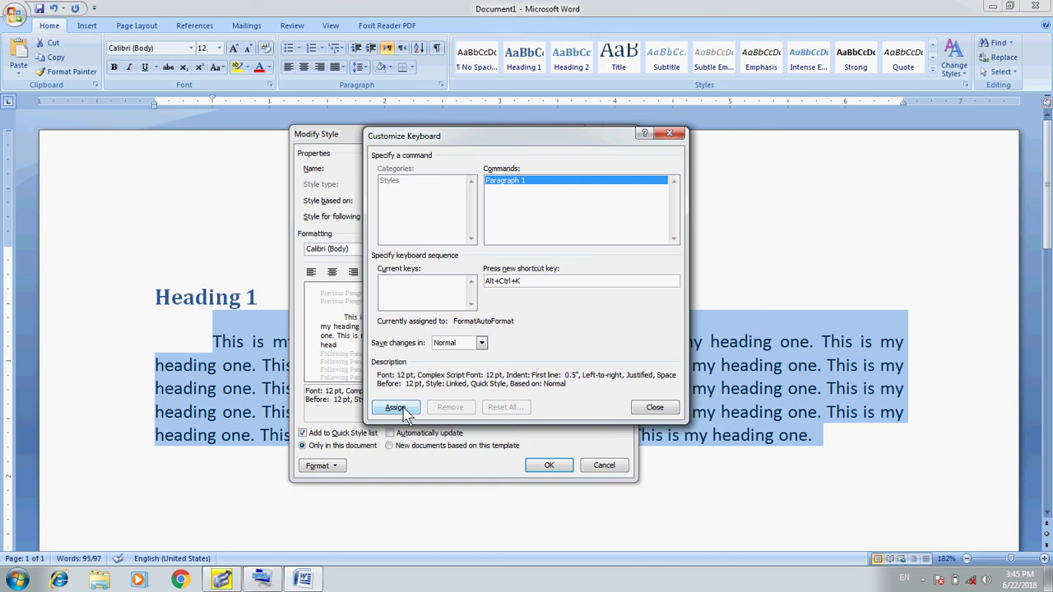
click(401, 409)
click(656, 409)
click(548, 467)
Start a new empty line below the justified first body paragraph.
key(Right)
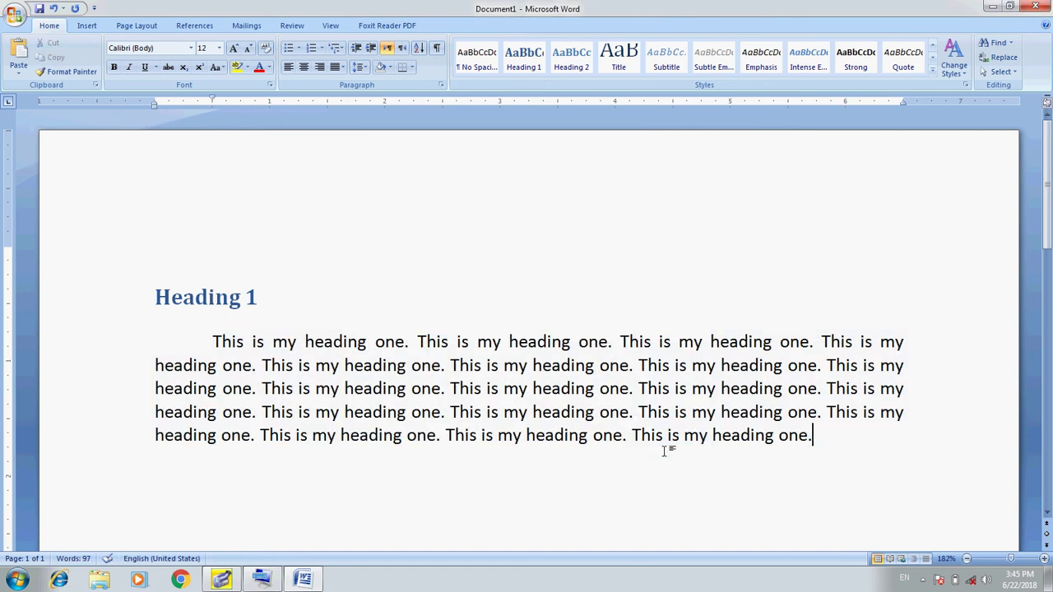
key(Return)
click(912, 580)
click(921, 491)
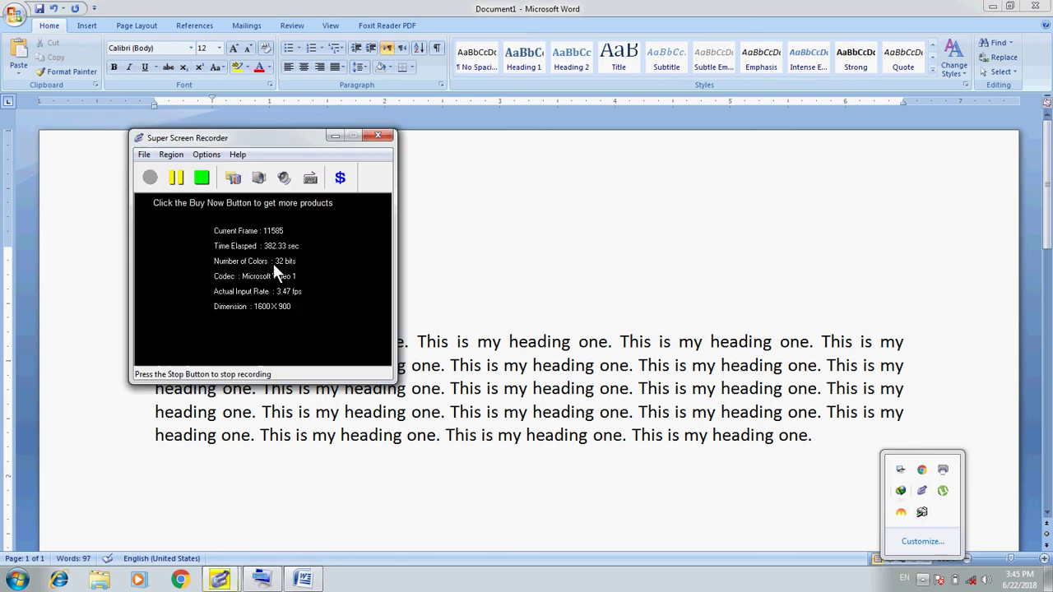
click(151, 180)
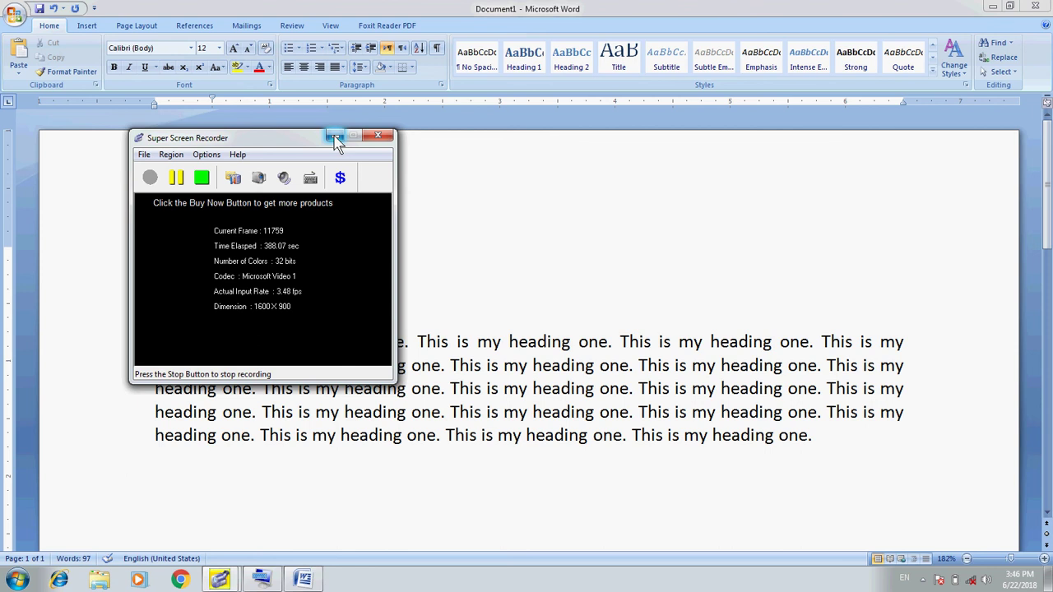
click(335, 137)
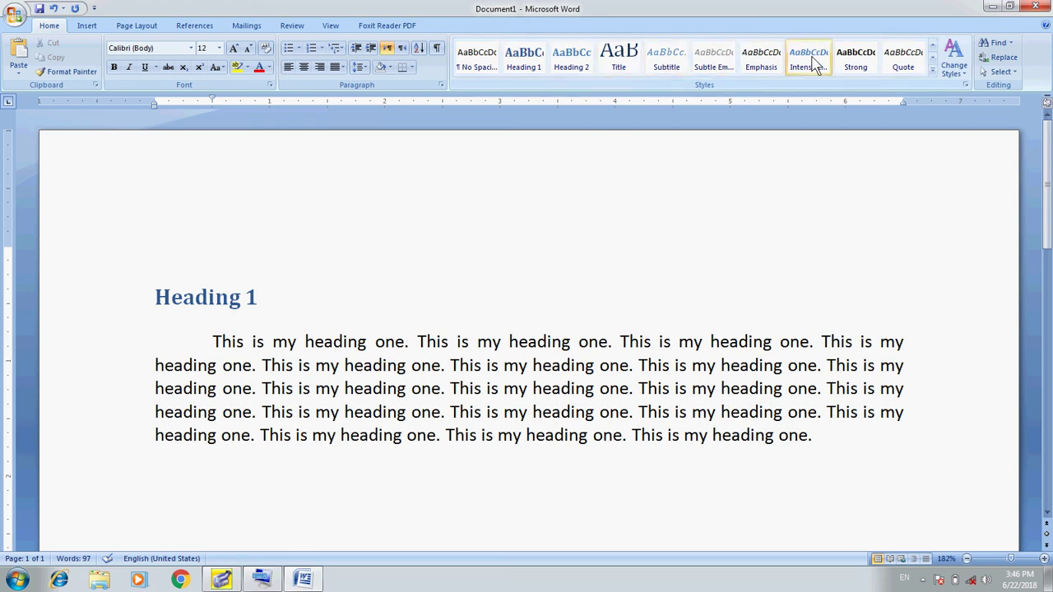
Apply the Normal quick style to the new line and type 'This is paragraph no 2.'.
click(933, 71)
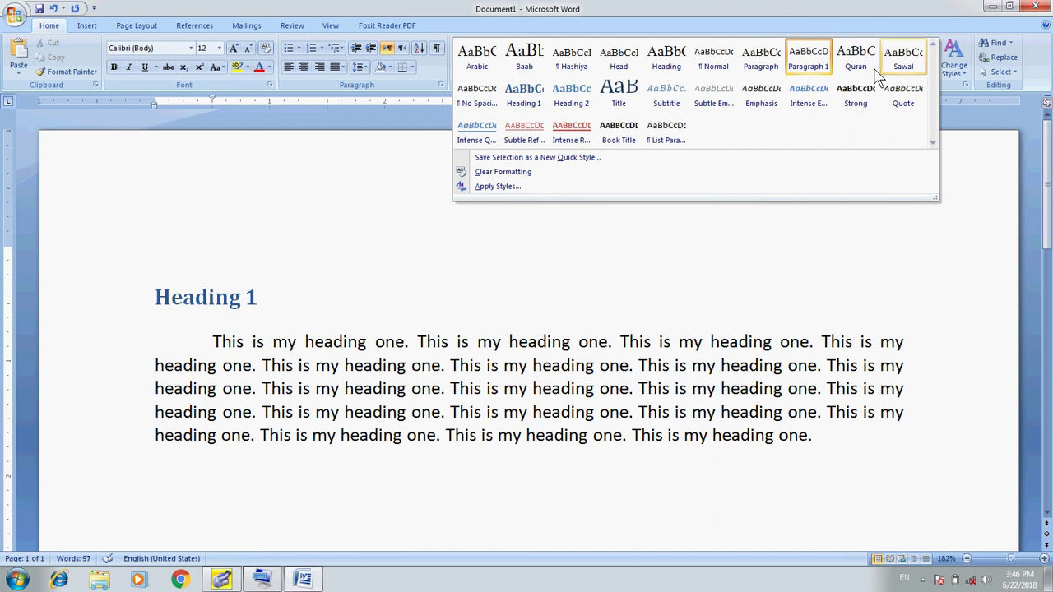
click(716, 59)
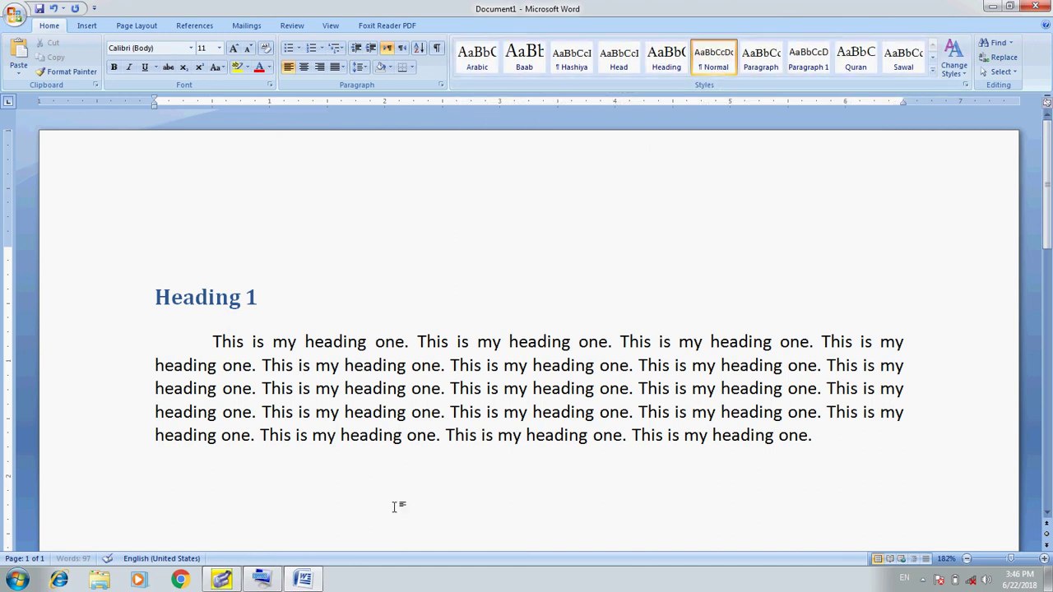
text(This is paragraph no 2.)
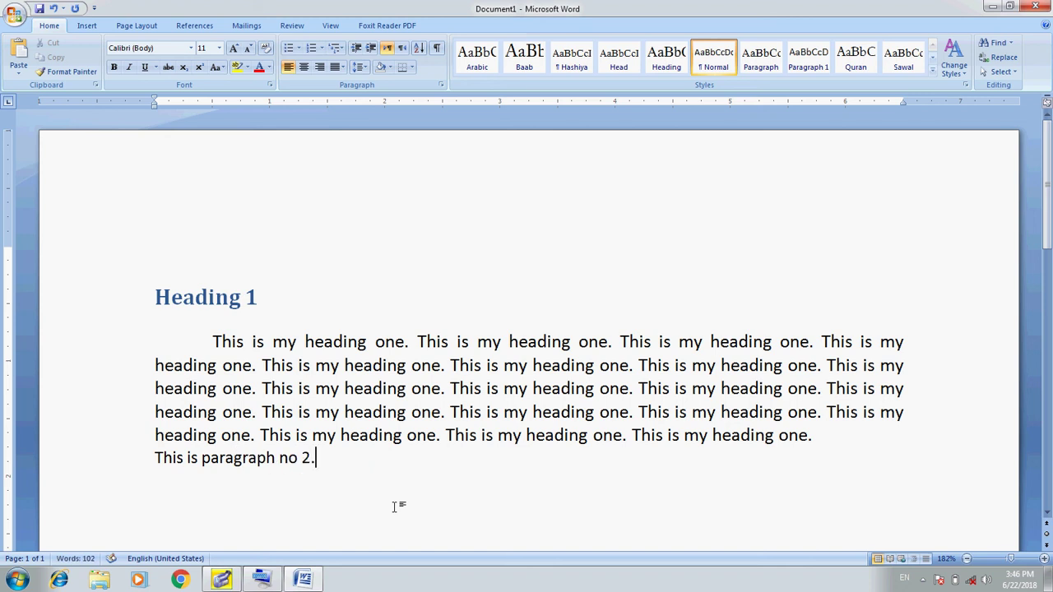
Copy the sentence, paste it several more times, and add space before the paragraph with Ctrl+0.
key(shift+Home)
key(Left)
key(shift+End)
key(ctrl+c)
key(Right)
key(ctrl+v)
key(ctrl+v)
key(ctrl+v)
key(ctrl+v)
key(ctrl+v)
key(ctrl+v)
key(ctrl+v)
key(ctrl+v)
key(ctrl+v)
key(ctrl+v)
key(ctrl+v)
key(ctrl+v)
key(ctrl+v)
key(ctrl+v)
key(ctrl+v)
key(ctrl+v)
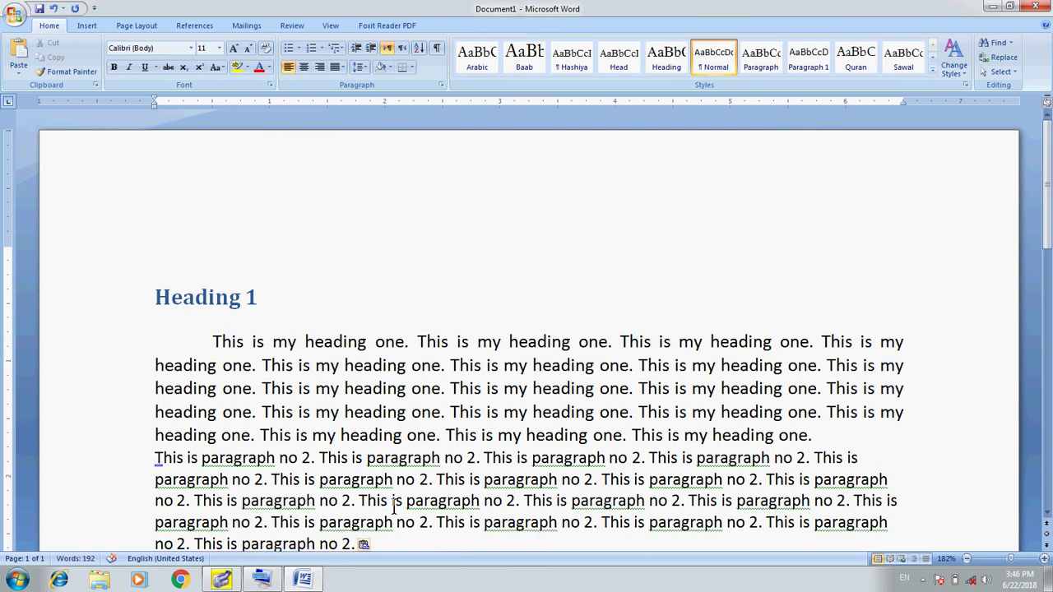
key(ctrl+0)
Select paragraph 2 and give it the justified, first-line-indented Paragraph 1 style.
key(Up)
key(Up)
key(Up)
key(Up)
key(Home)
key(Up)
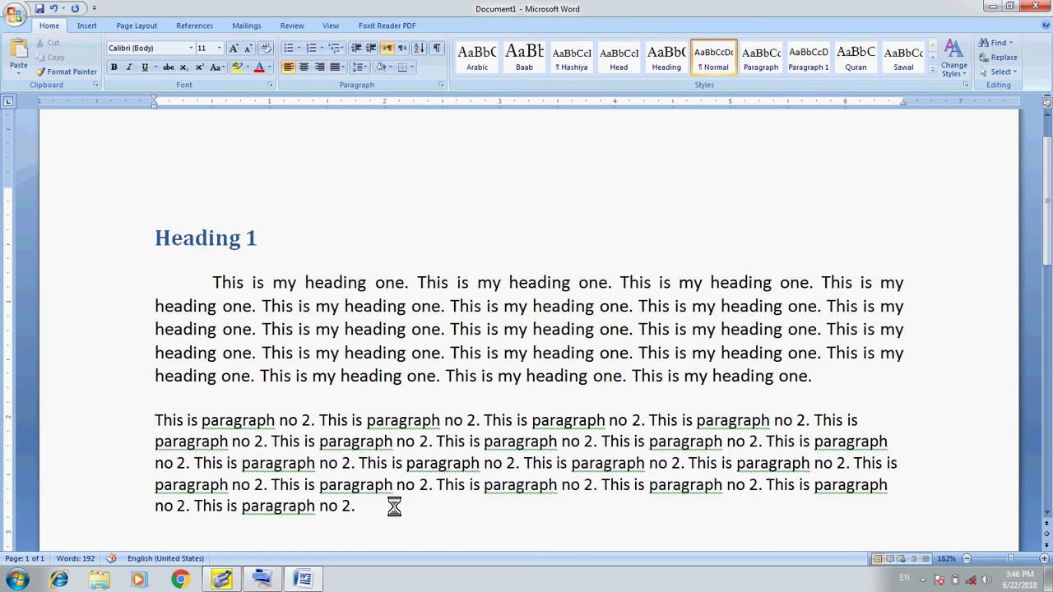
key(ctrl+shift+Down)
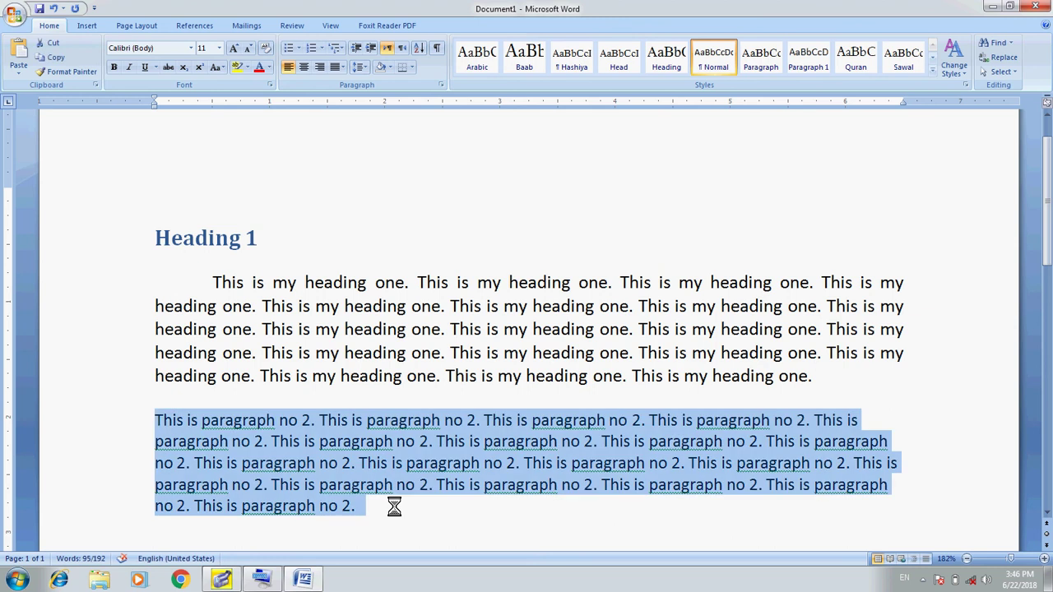
key(Up)
key(Up)
key(ctrl+Up)
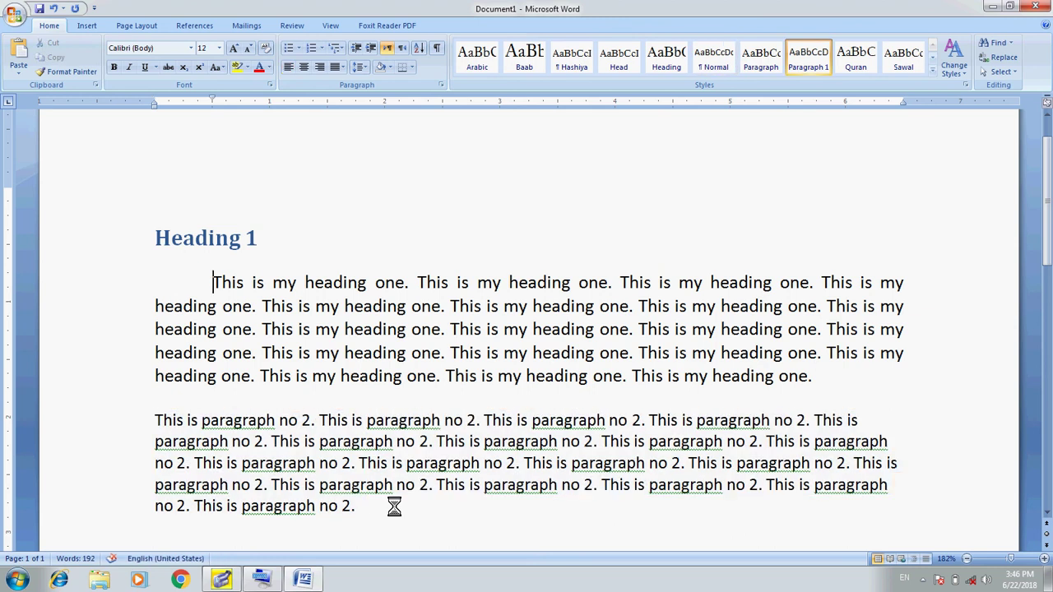
key(ctrl+Down)
key(ctrl+Down)
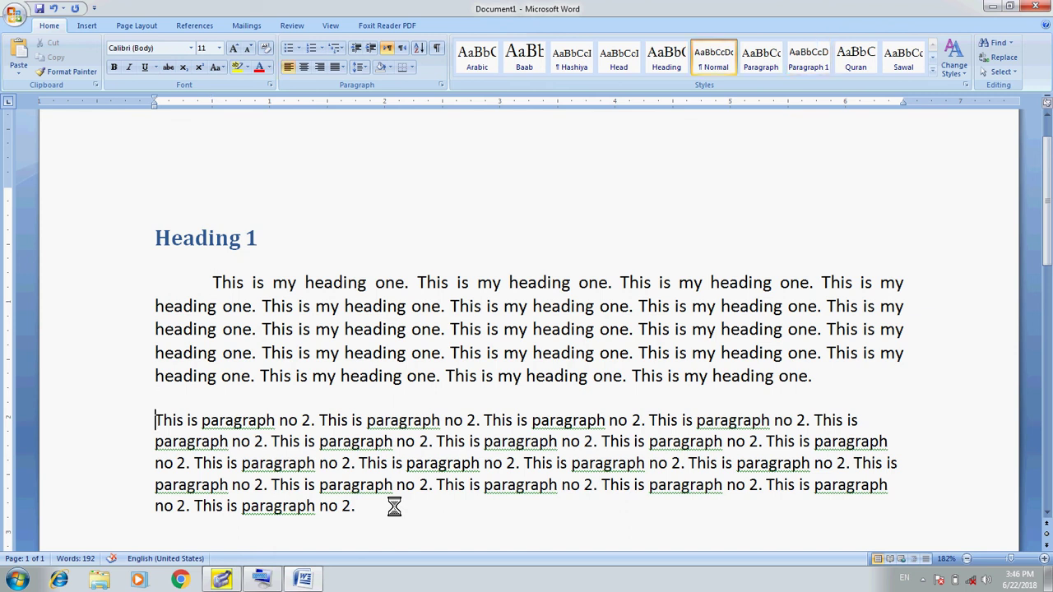
key(Down)
key(ctrl+Right)
key(ctrl+Right)
key(ctrl+Right)
key(ctrl+Right)
key(ctrl+Right)
key(ctrl+Right)
key(ctrl+Right)
key(ctrl+Right)
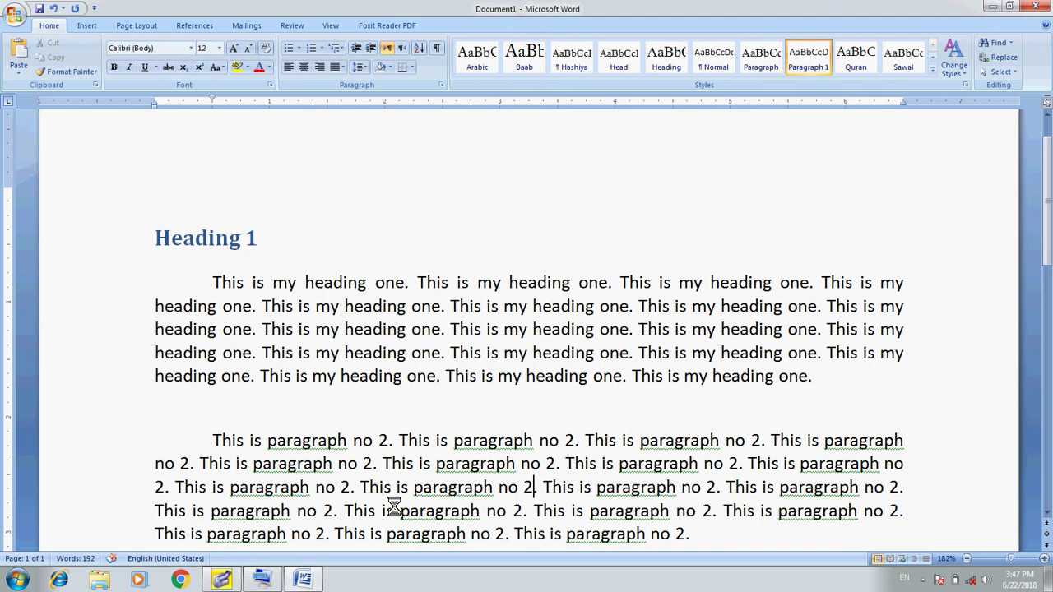
Add an empty indented line after paragraph 2.
key(ctrl+End)
key(Return)
key(ctrl+Up)
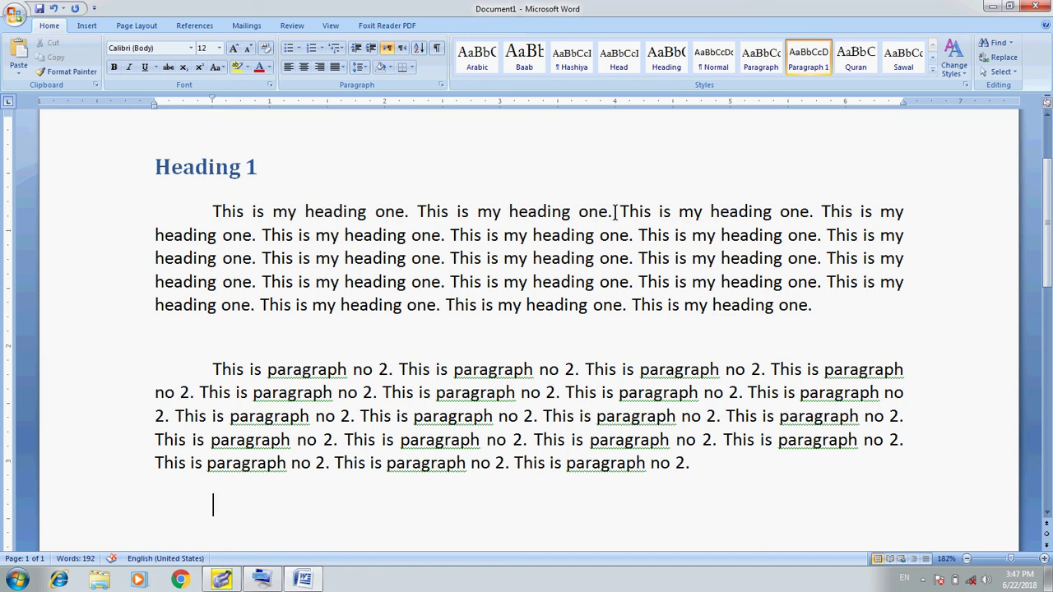
Type 'Heading 1.1' on the new line below paragraph 2.
text(Heading)
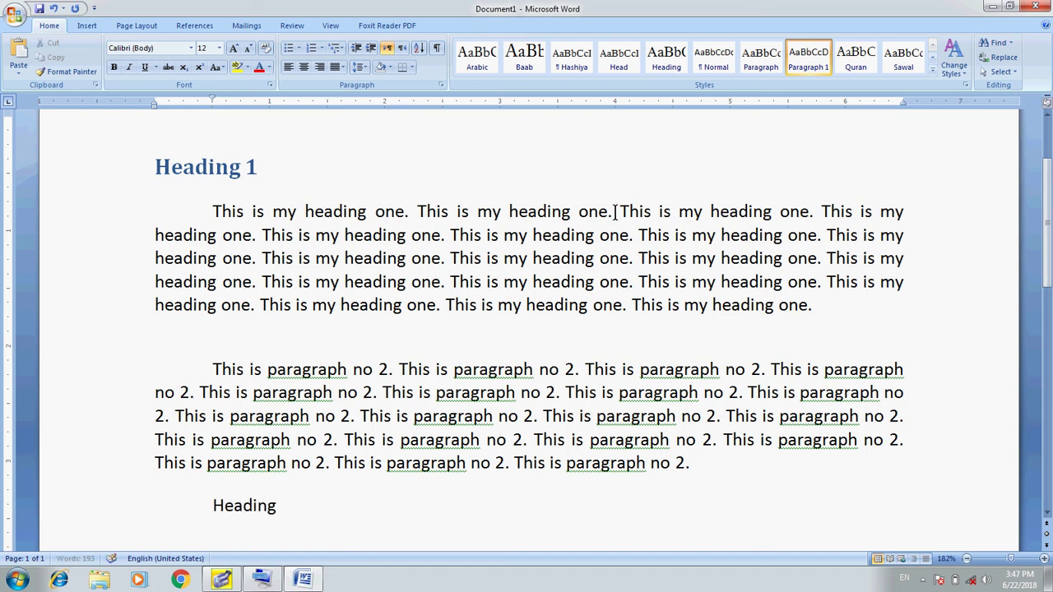
text( 2)
key(BackSpace)
text(1.1)
Place the cursor inside the top Heading 1 and expand the Quick Styles gallery.
click(207, 179)
click(228, 167)
click(934, 73)
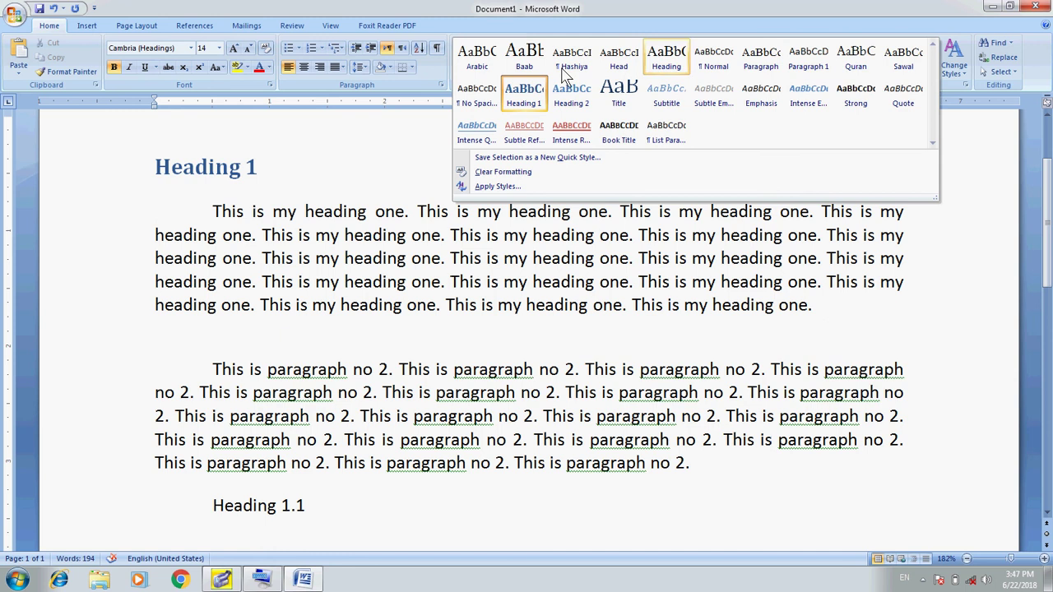
Assign the keyboard shortcut Ctrl+Alt+H to the Heading 1 style.
right_click(533, 99)
click(539, 111)
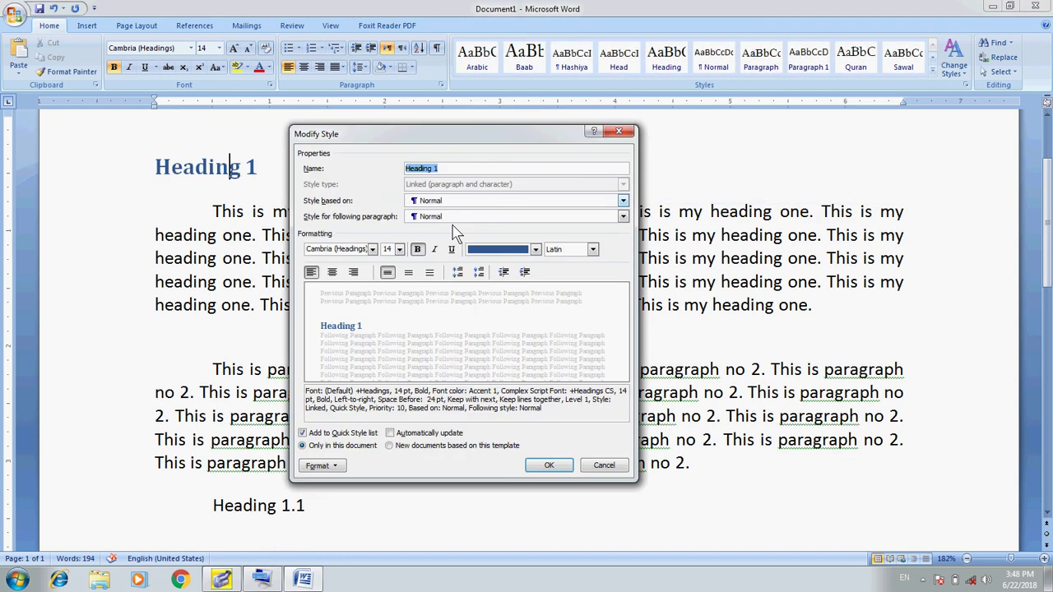
click(321, 467)
click(349, 449)
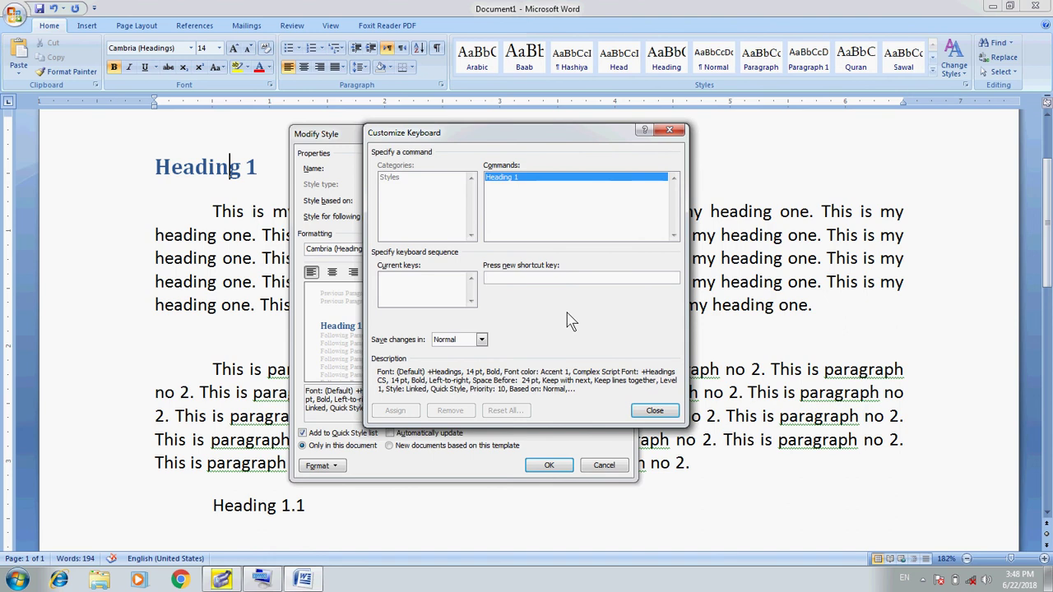
key(ctrl+alt+h)
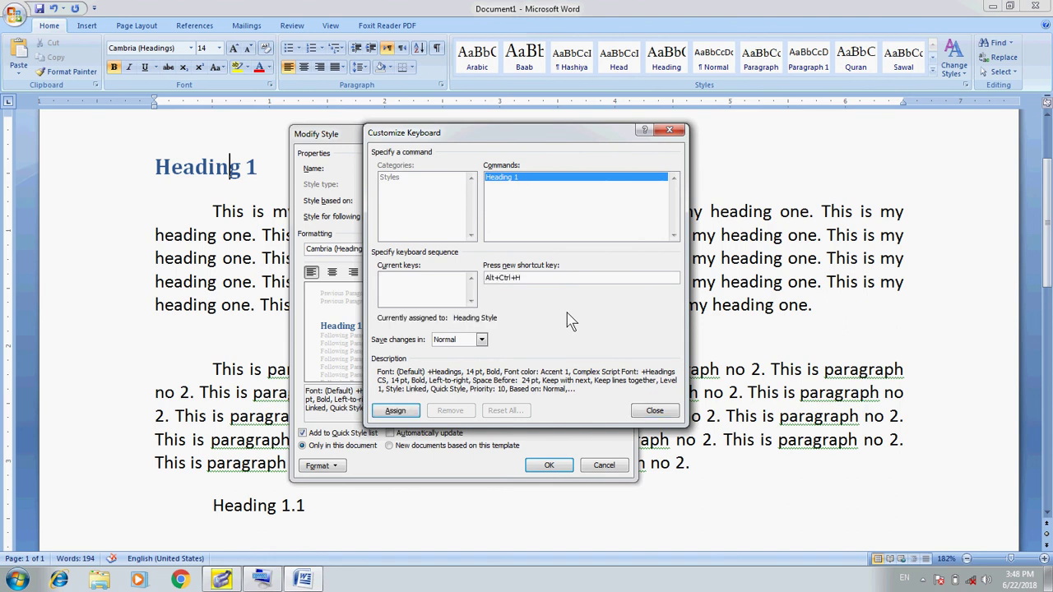
click(394, 411)
click(653, 411)
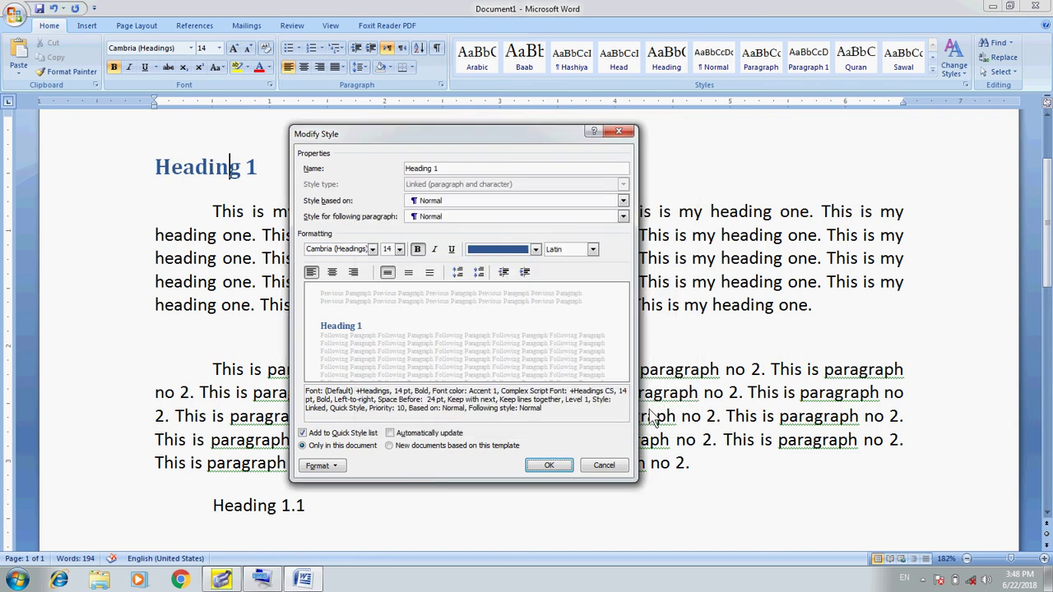
Change the Heading 1 style's font colour to dark Text 2.
click(535, 250)
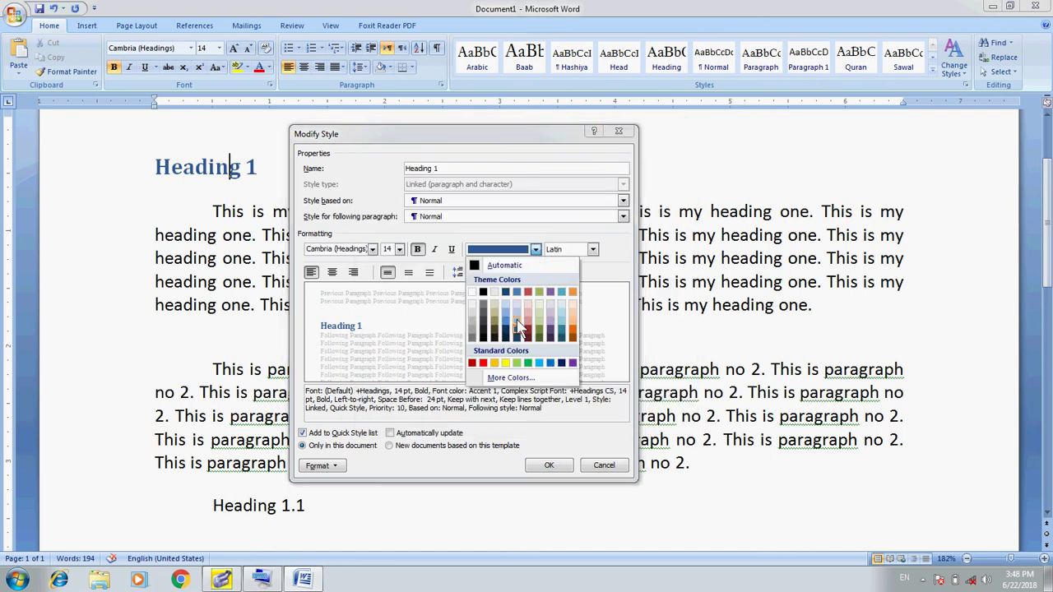
click(506, 338)
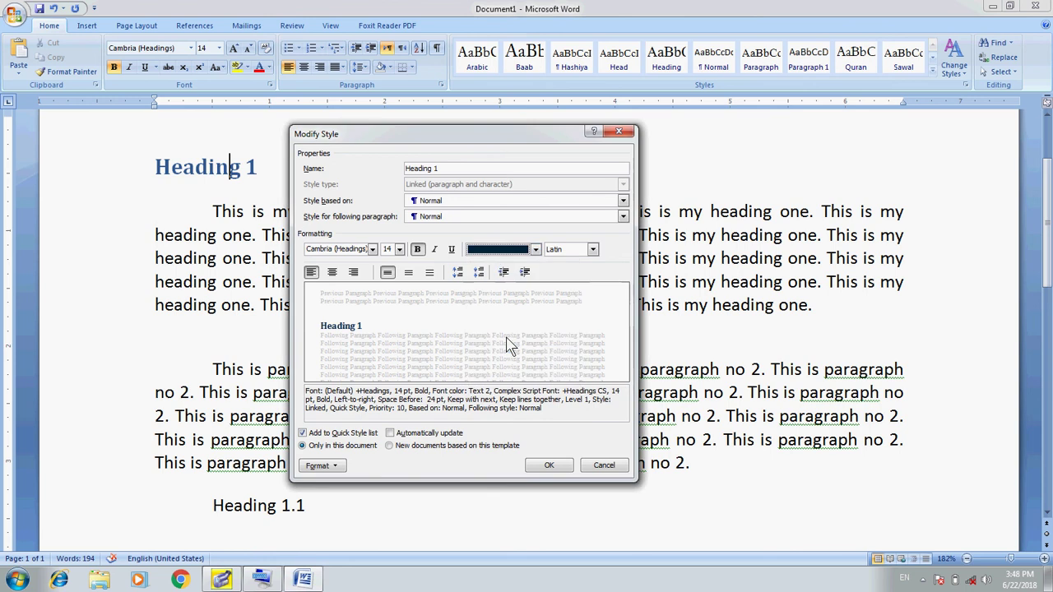
click(545, 465)
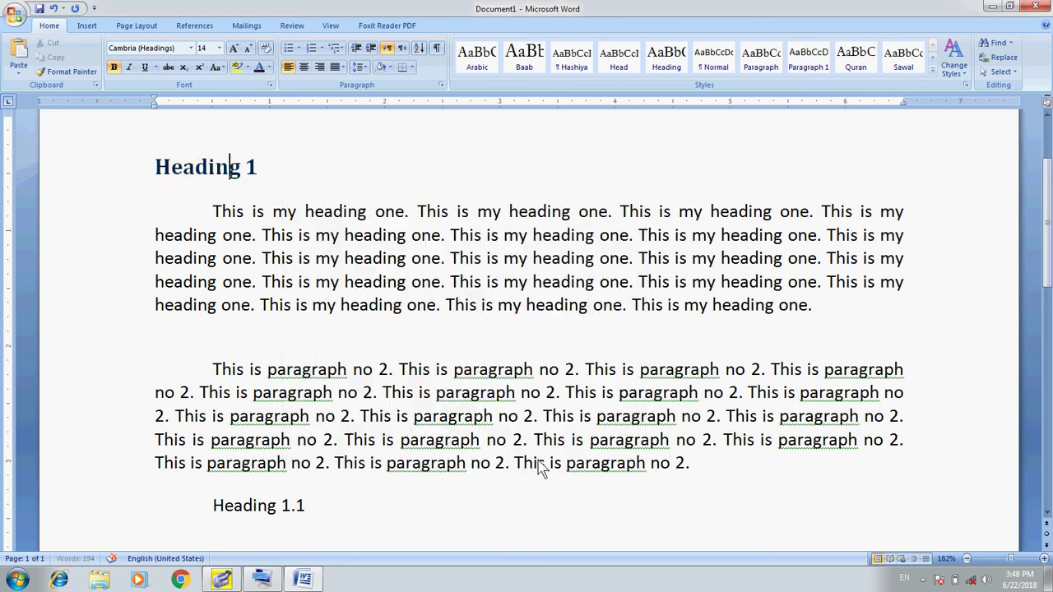
Style 'Heading 1.1' as Heading 1 and start a Paragraph 1 line below it.
key(ctrl+Down)
key(ctrl+Down)
key(ctrl+Down)
key(ctrl+Down)
key(End)
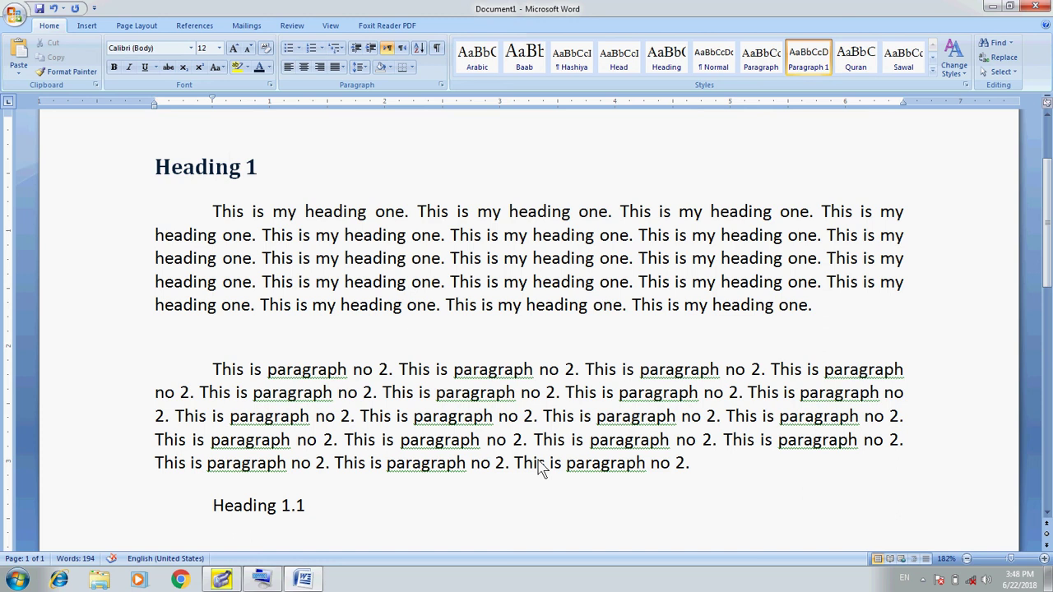
key(ctrl+alt+1)
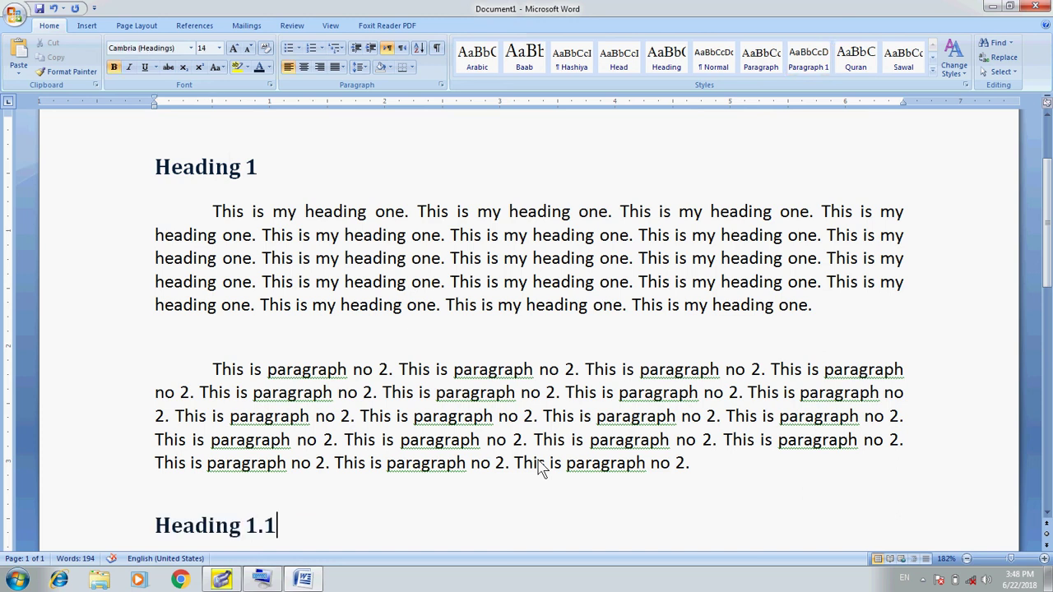
key(Return)
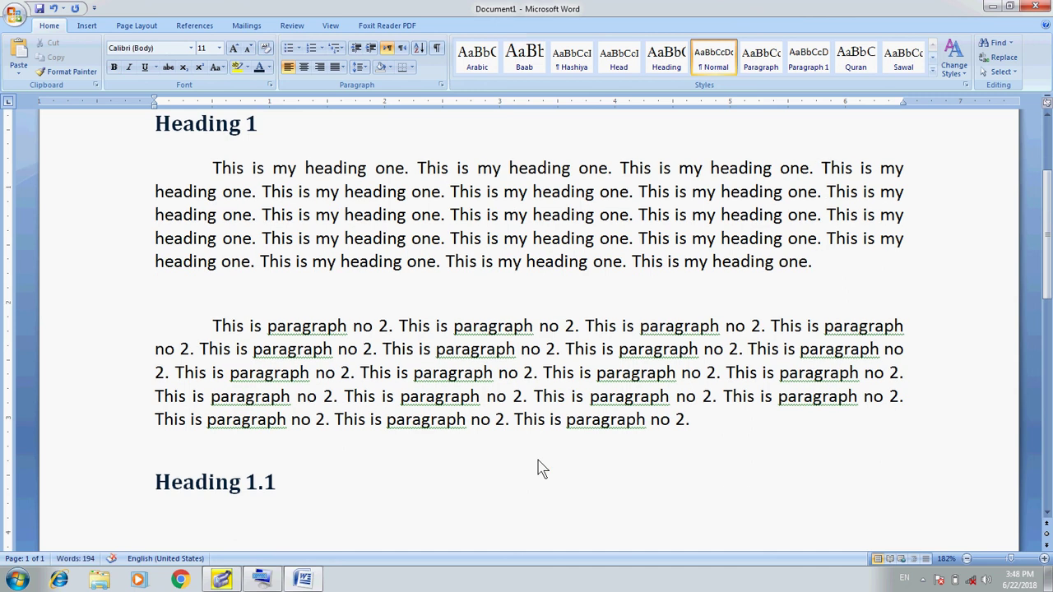
key(ctrl+alt+p)
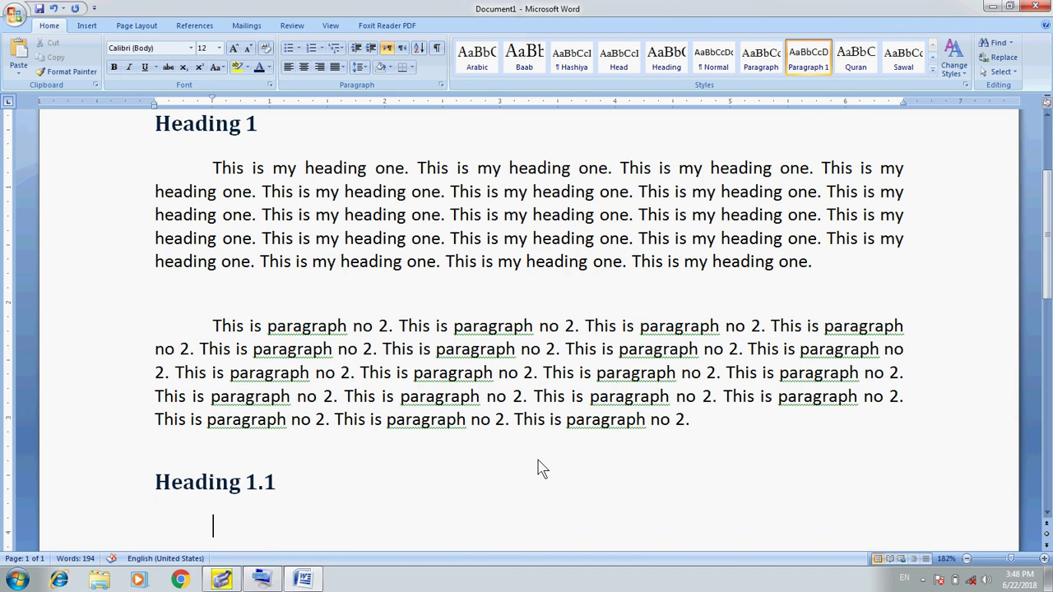
key(ctrl+Home)
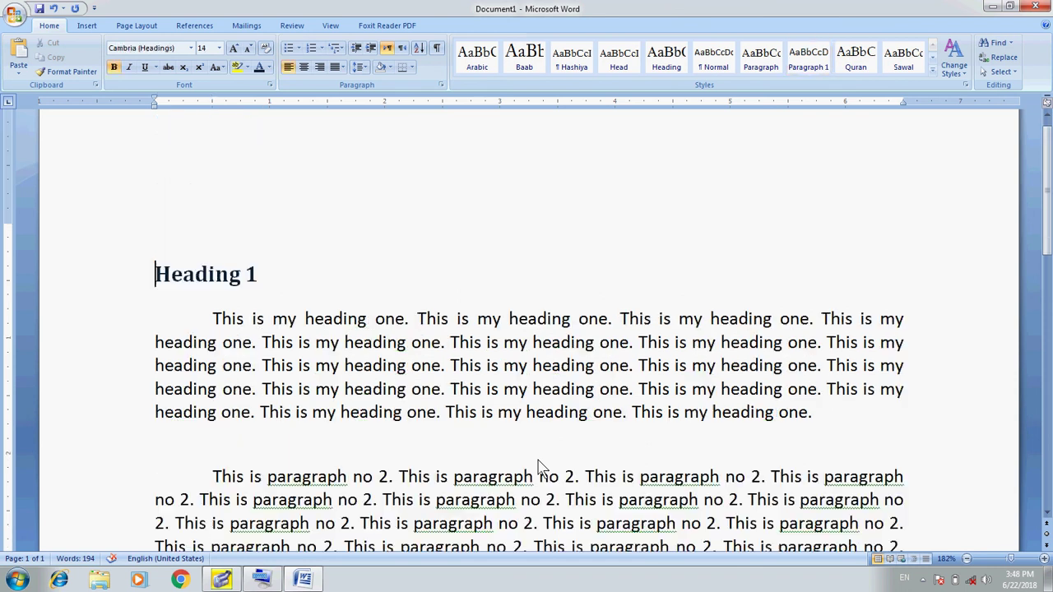
key(ctrl+Down)
key(ctrl+Down)
key(ctrl+Down)
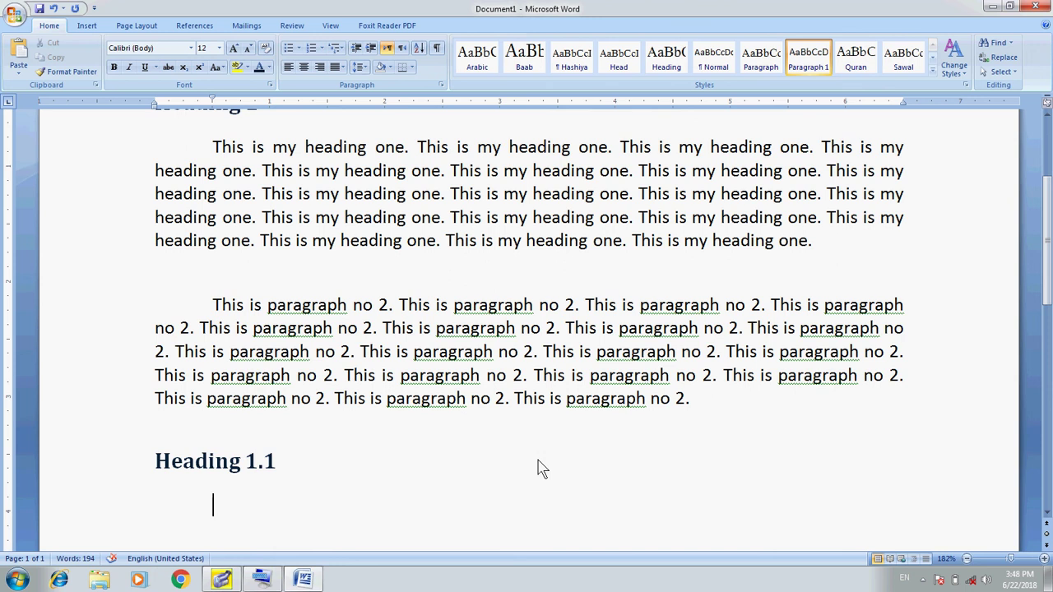
key(ctrl+Home)
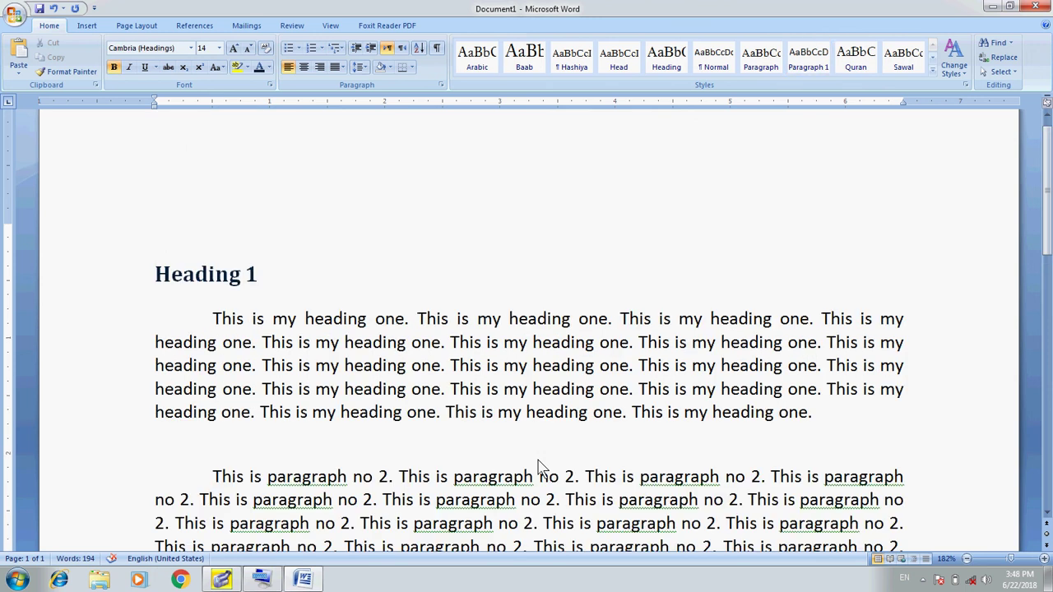
double_click(491, 133)
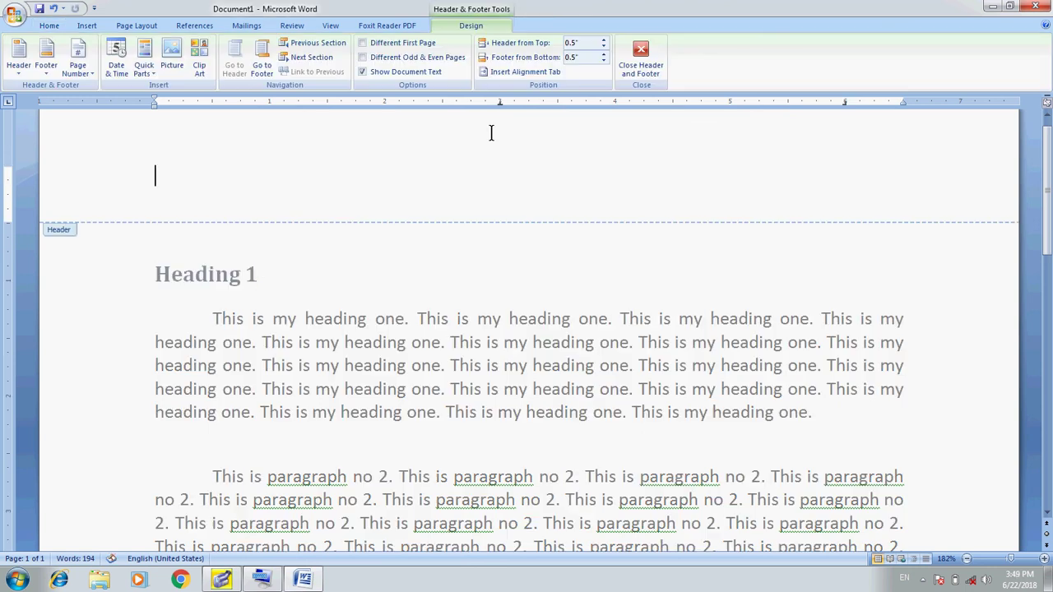
double_click(436, 286)
key(Right)
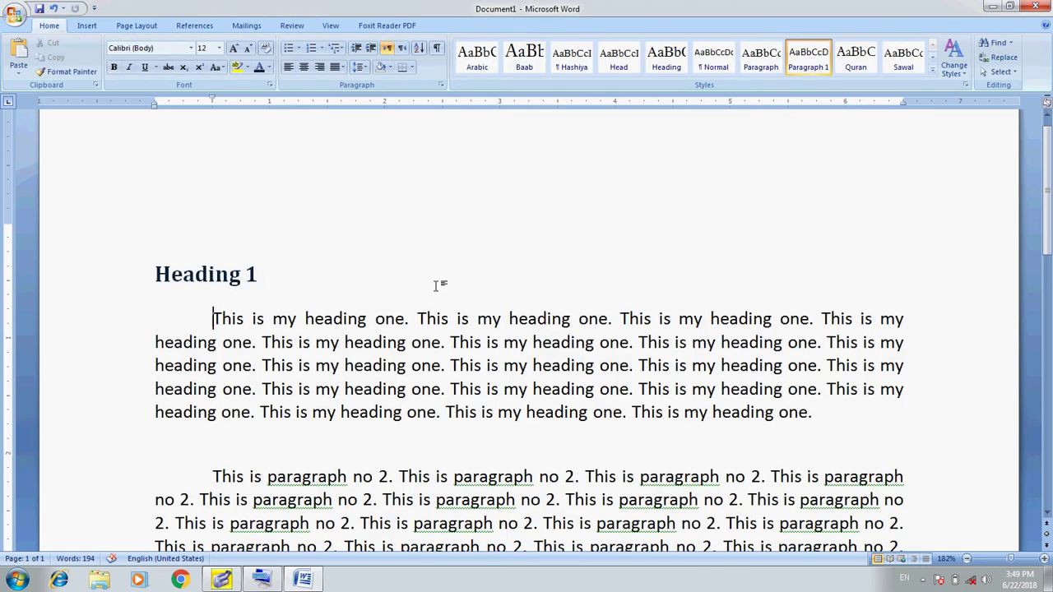
scroll(436, 286, down, 3)
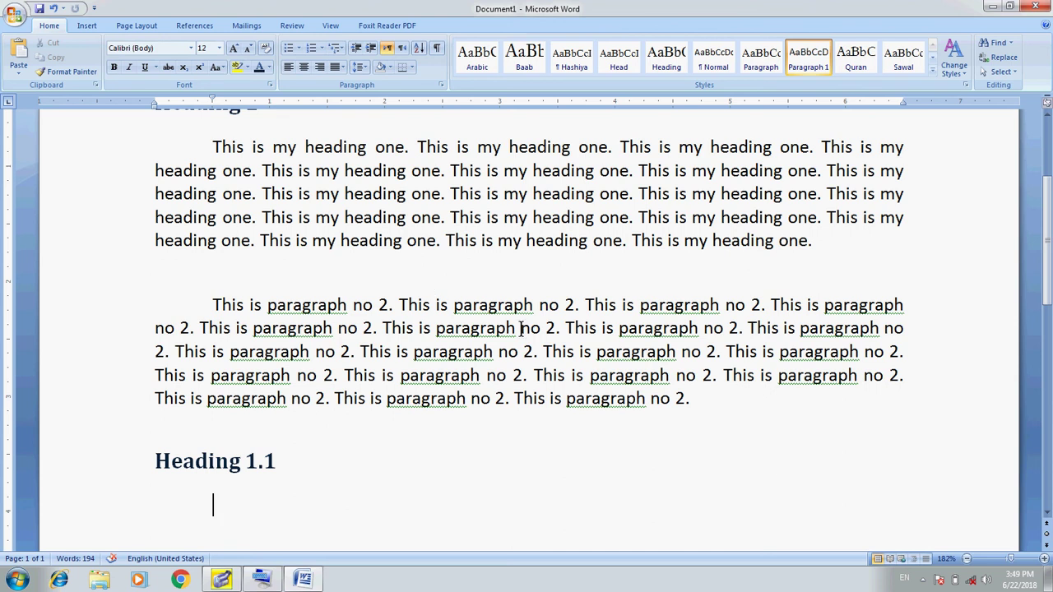
click(922, 581)
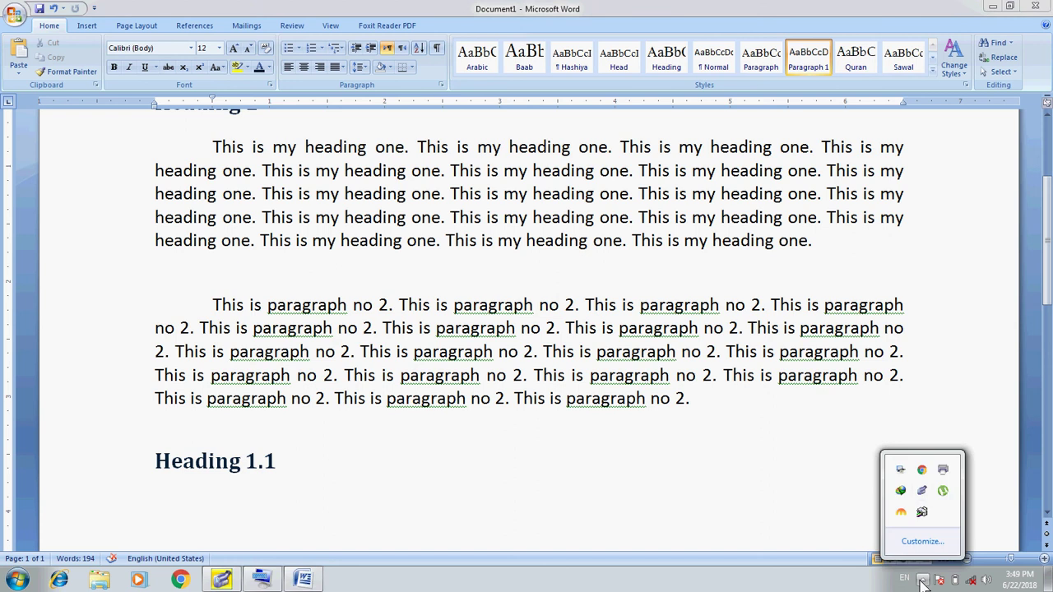
click(922, 492)
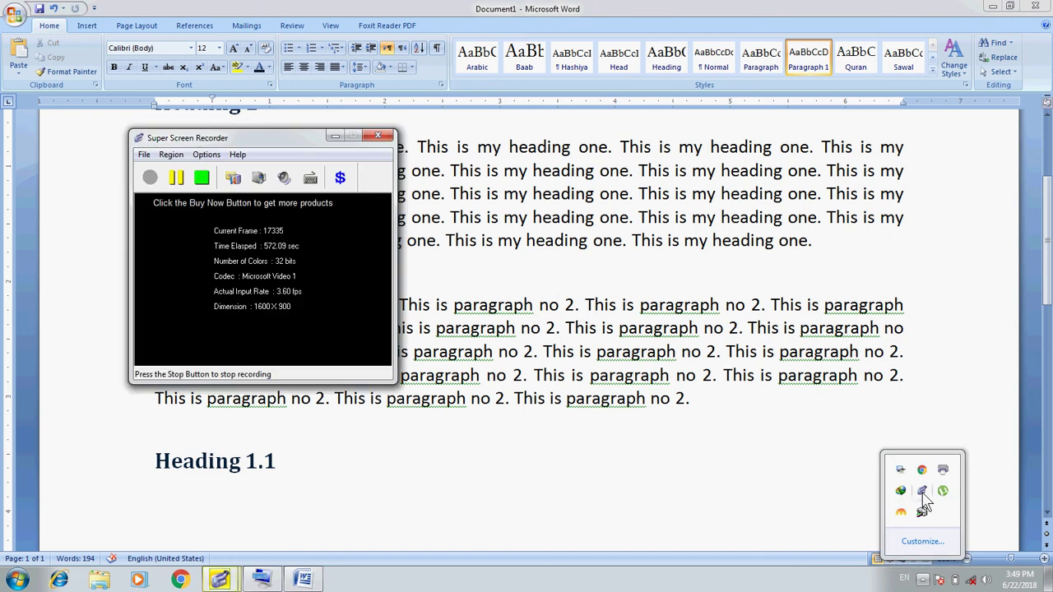